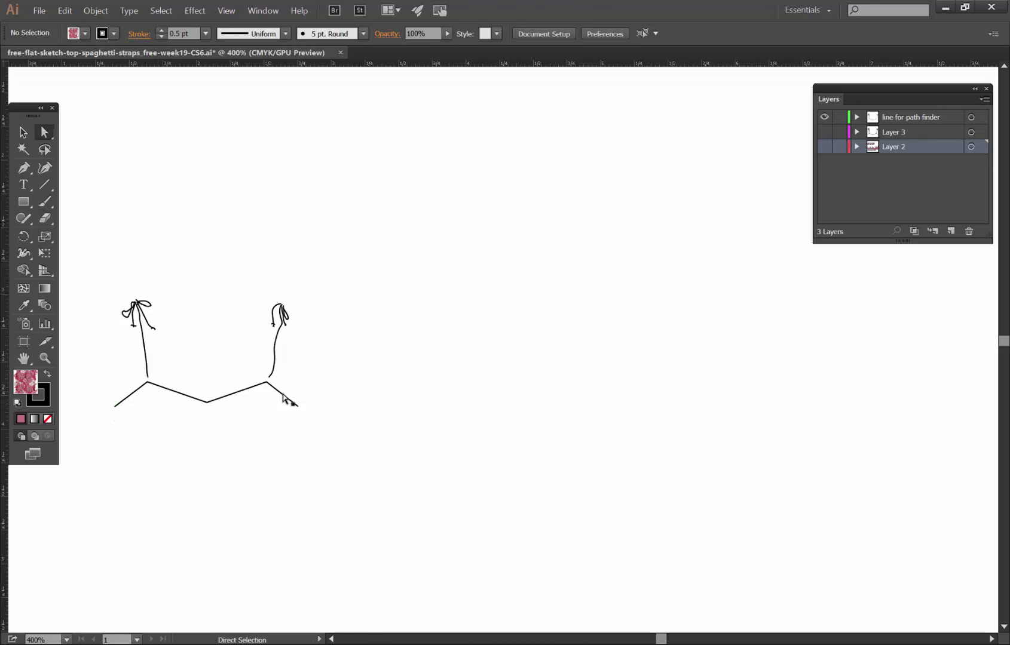
Step: Preview the artwork on Layer 3 and Layer 2 one at a time, with the other layers hidden
{"action": "left_click", "coordinate": [824, 118]}
{"action": "left_click", "coordinate": [824, 132]}
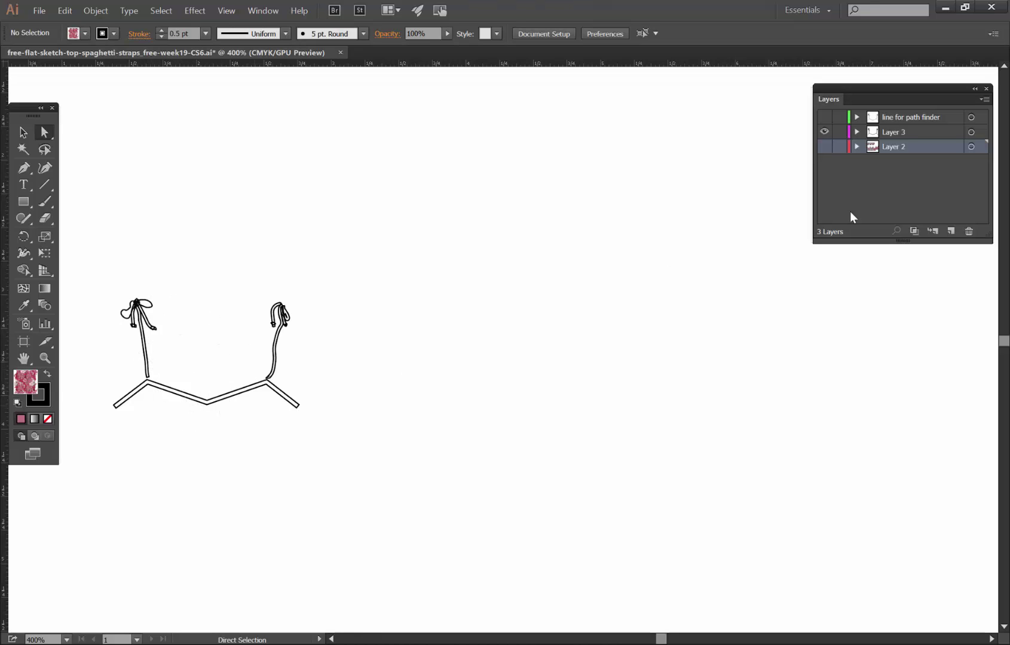
{"action": "left_click", "coordinate": [823, 133]}
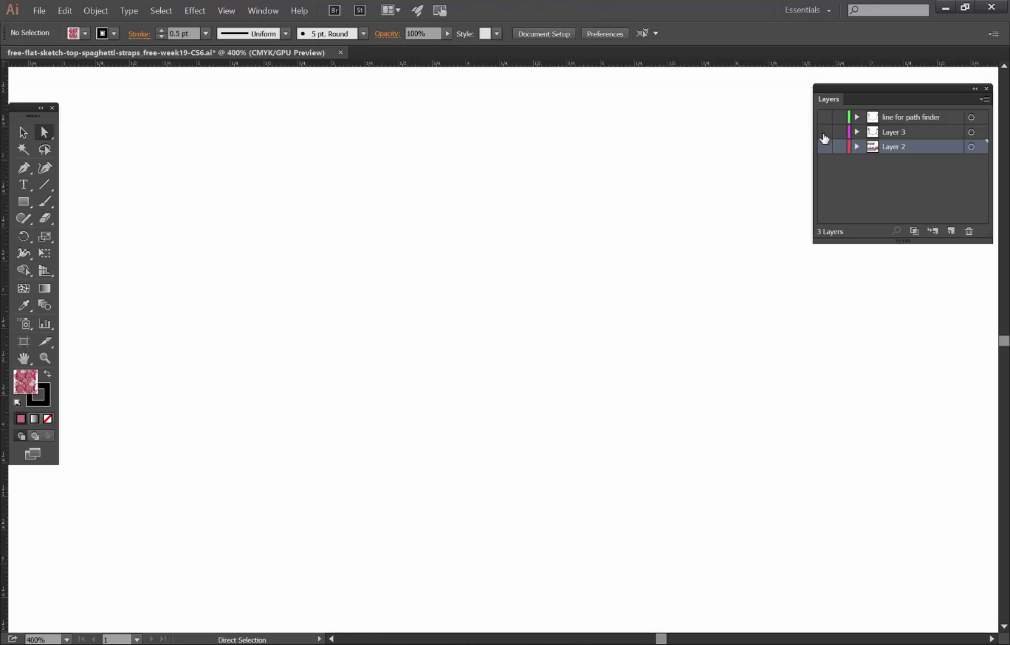
{"action": "left_click", "coordinate": [824, 147]}
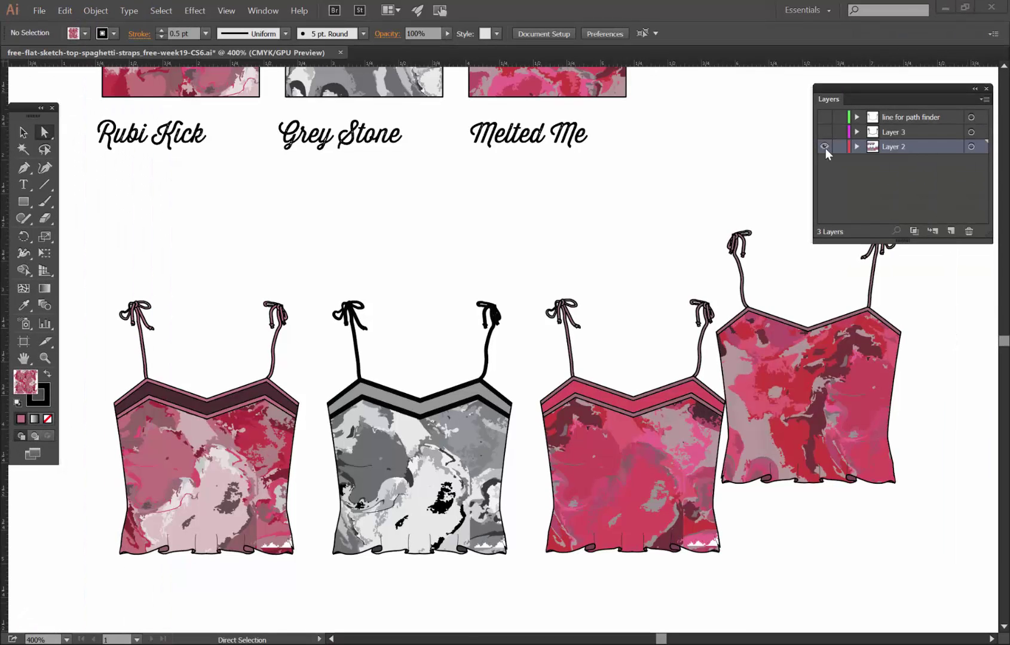
{"action": "left_click", "coordinate": [825, 147]}
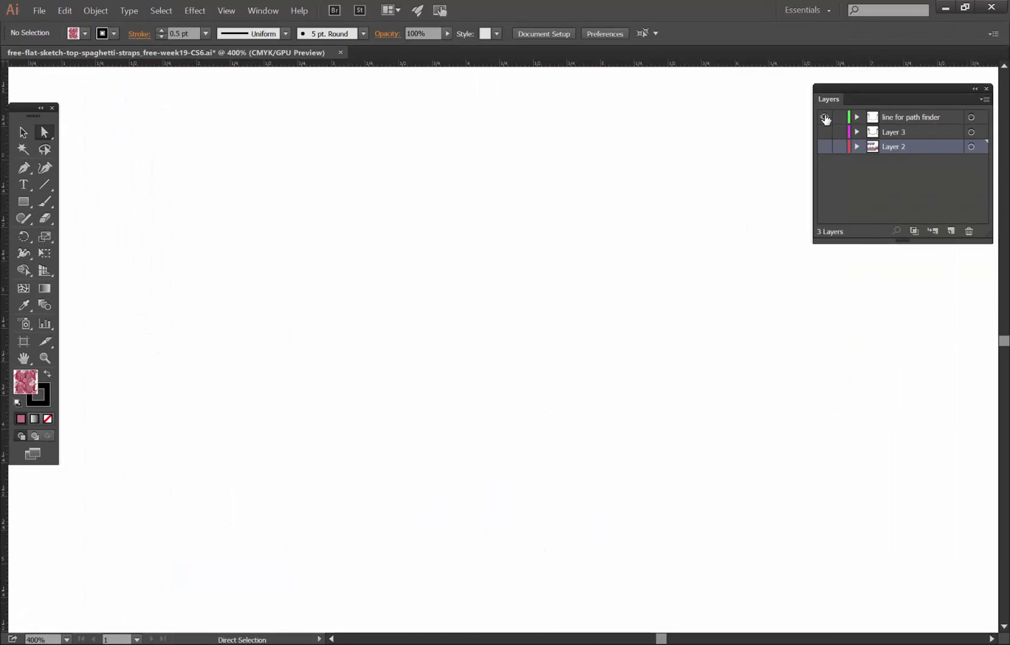
Step: Make the "line for path finder" layer visible and active, and set no fill with the black stroke active
{"action": "left_click", "coordinate": [825, 118]}
{"action": "left_click", "coordinate": [886, 118]}
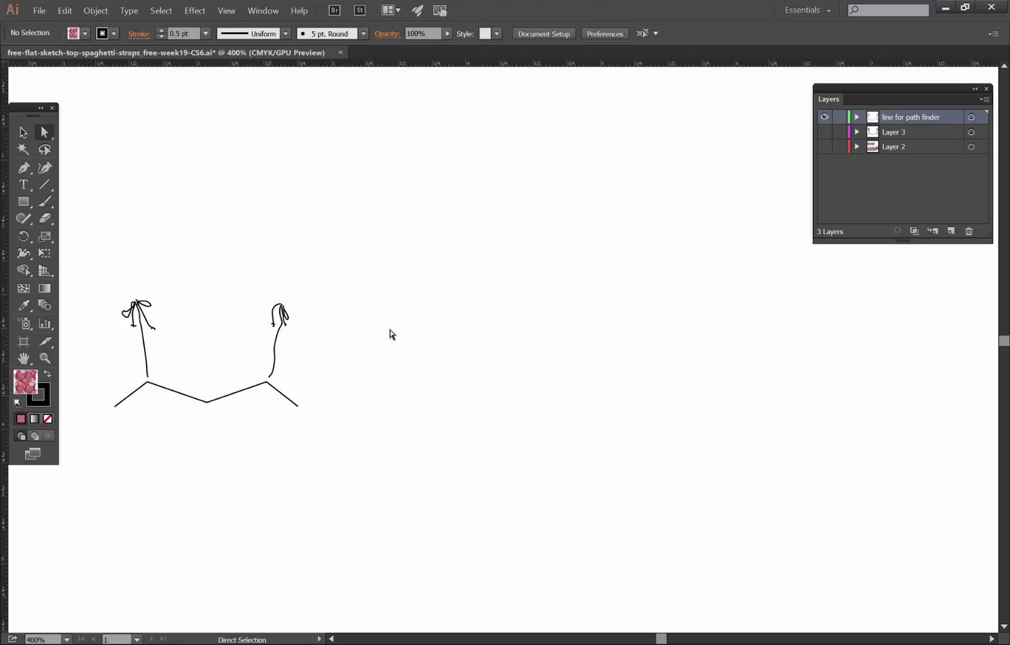
{"action": "left_click", "coordinate": [49, 422]}
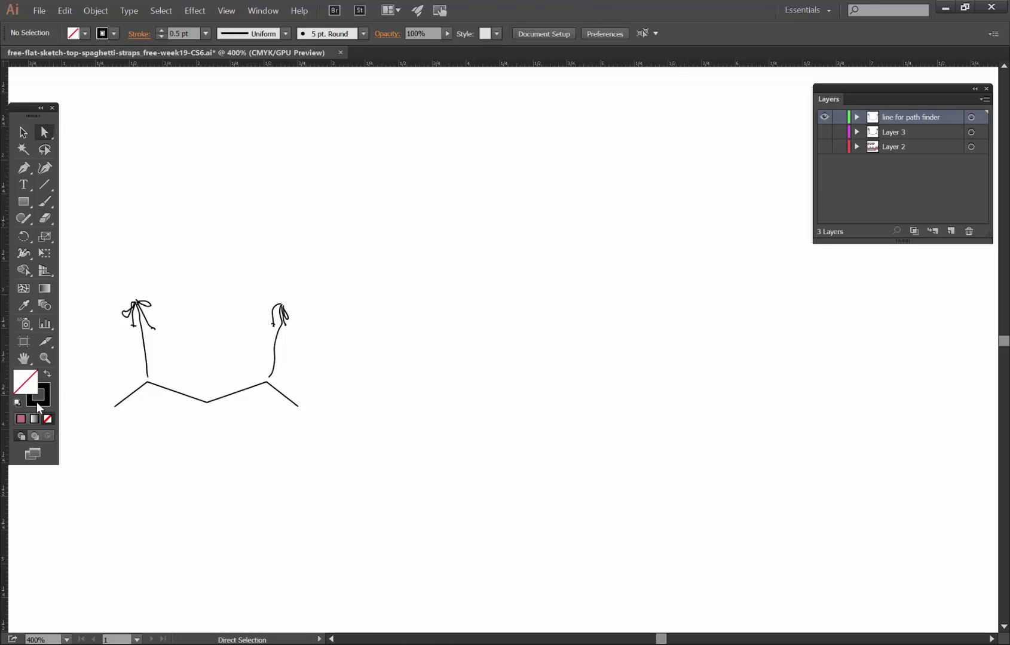
{"action": "left_click", "coordinate": [37, 402]}
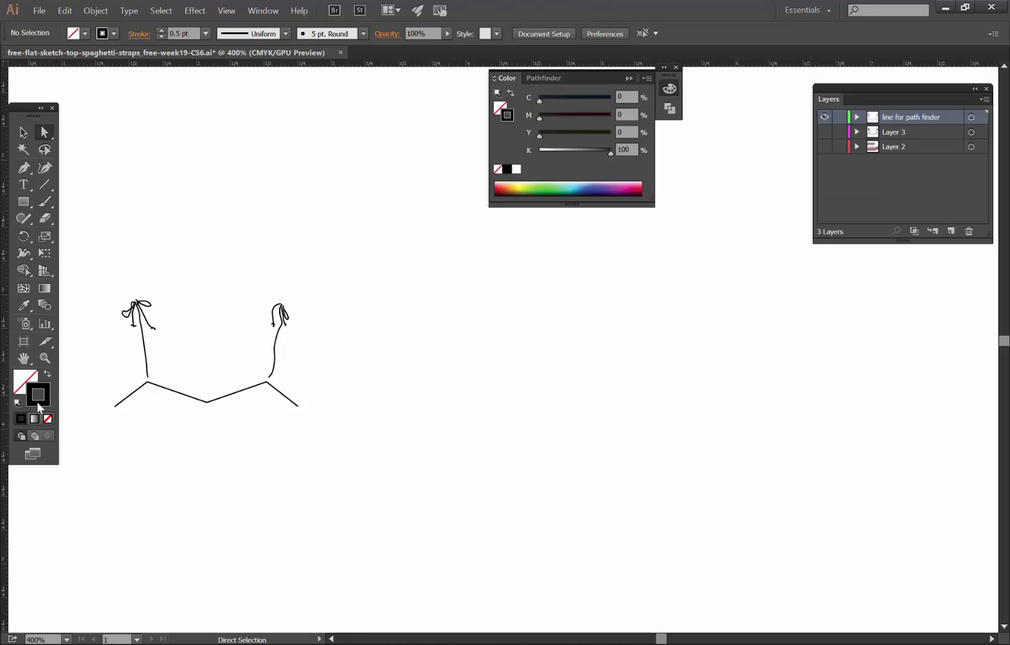
{"action": "left_click", "coordinate": [628, 79]}
Step: Draw a wavy strap with two bow loops and two knotted tails beside the existing straps using the Pencil tool
{"action": "left_click", "coordinate": [48, 203]}
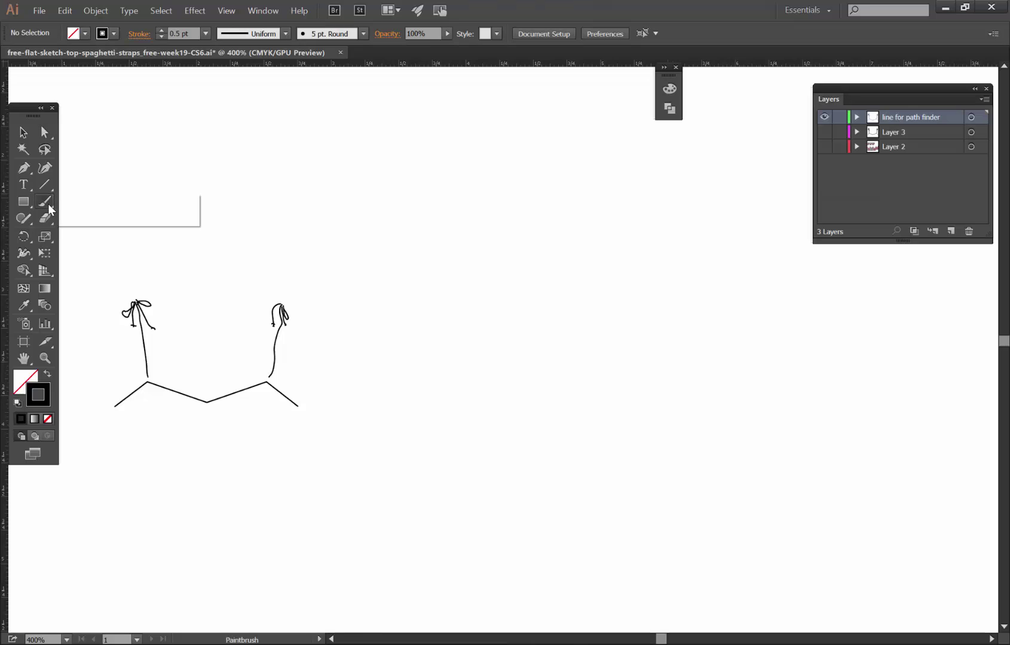
{"action": "left_click", "coordinate": [24, 218]}
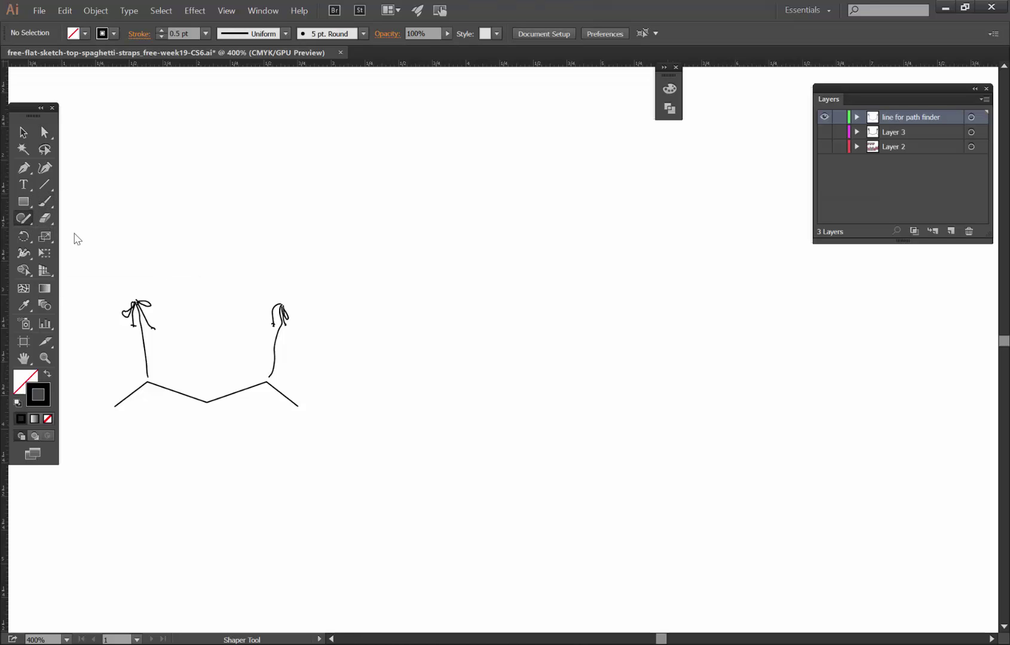
{"action": "key", "text": "n"}
{"action": "left_click_drag", "start_coordinate": [336, 305], "coordinate": [327, 397]}
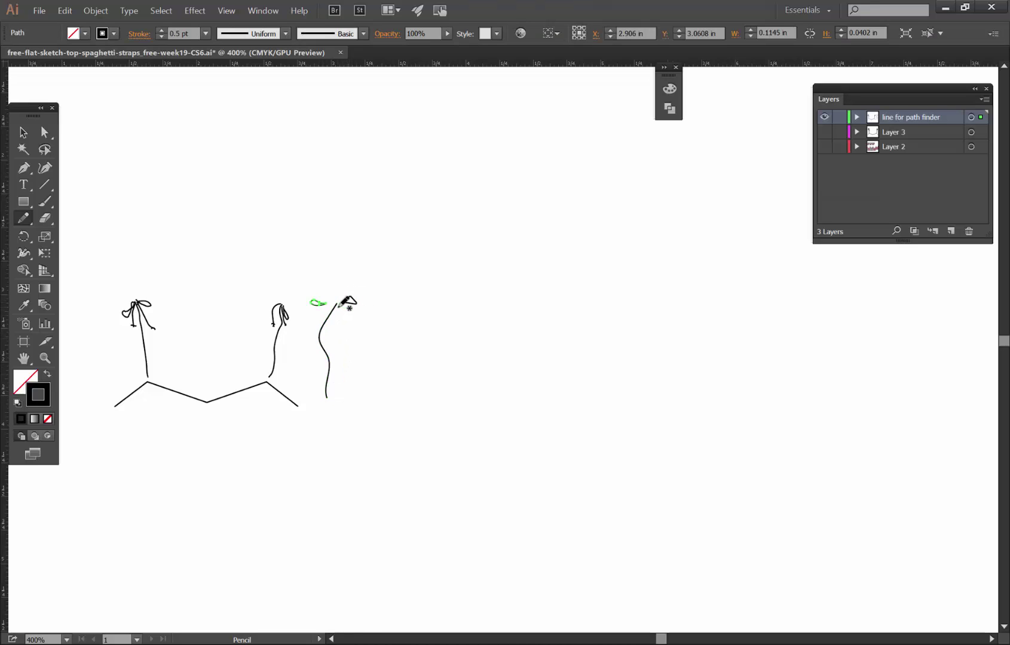
{"action": "mouse_move", "coordinate": [339, 306]}
{"action": "left_mouse_down"}
{"action": "mouse_move", "coordinate": [351, 328]}
{"action": "mouse_move", "coordinate": [316, 325]}
{"action": "left_mouse_up"}
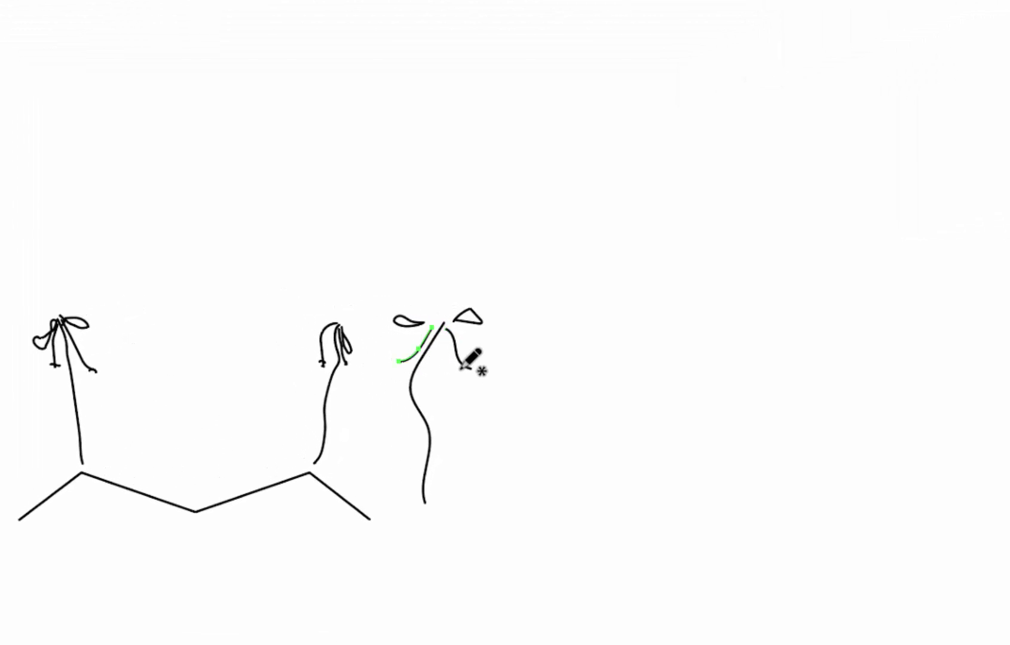
{"action": "left_click_drag", "start_coordinate": [460, 366], "coordinate": [471, 369]}
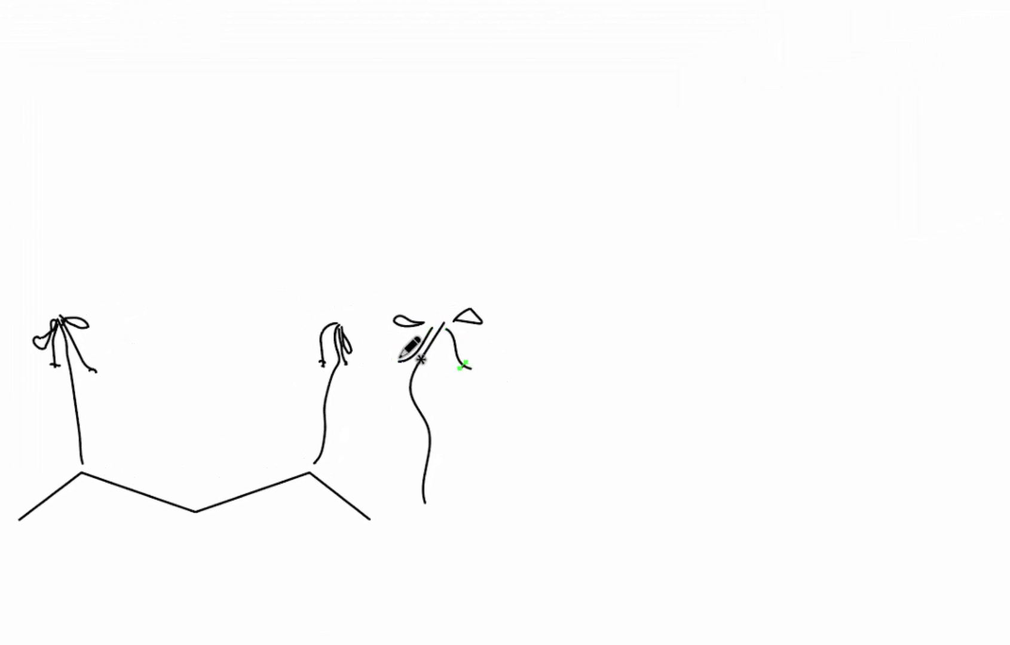
{"action": "left_click_drag", "start_coordinate": [398, 357], "coordinate": [404, 367]}
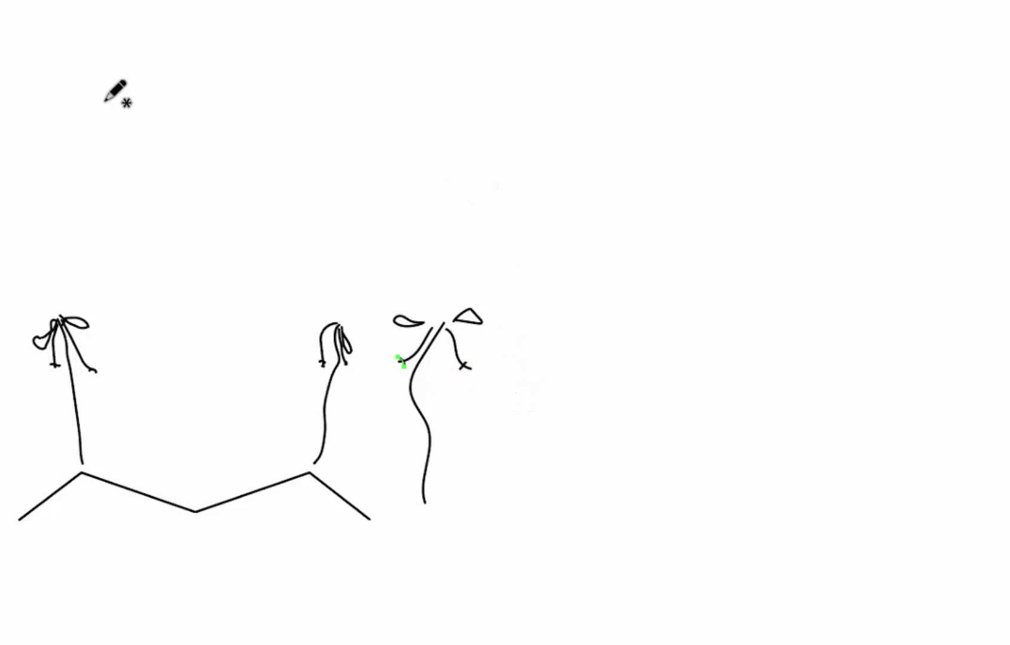
Step: Select all the new strap and bow lines, preview a 0.015 in Offset Path with miter joins, and leave it unapplied
{"action": "key", "text": "v"}
{"action": "left_click", "coordinate": [202, 67]}
{"action": "left_click", "coordinate": [477, 315]}
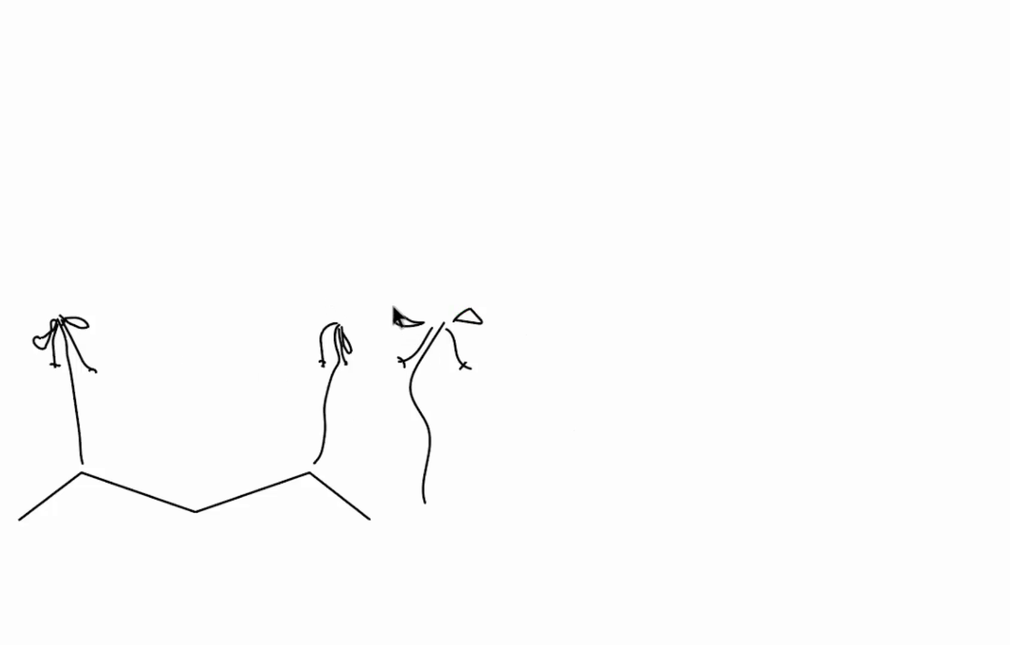
{"action": "left_click_drag", "start_coordinate": [394, 307], "coordinate": [496, 497]}
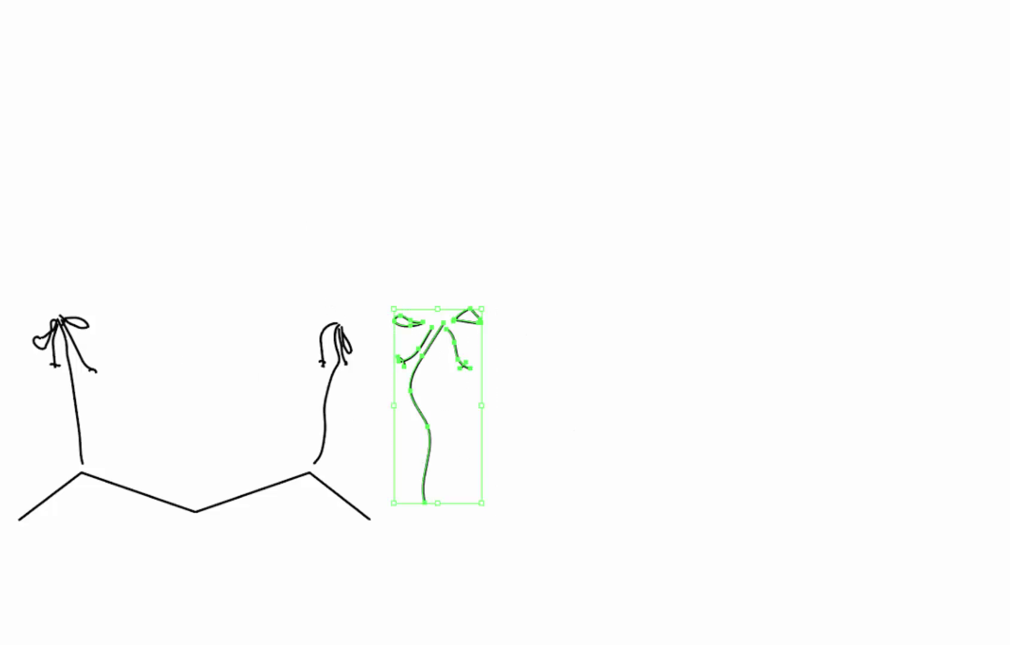
{"action": "left_click", "coordinate": [131, 27]}
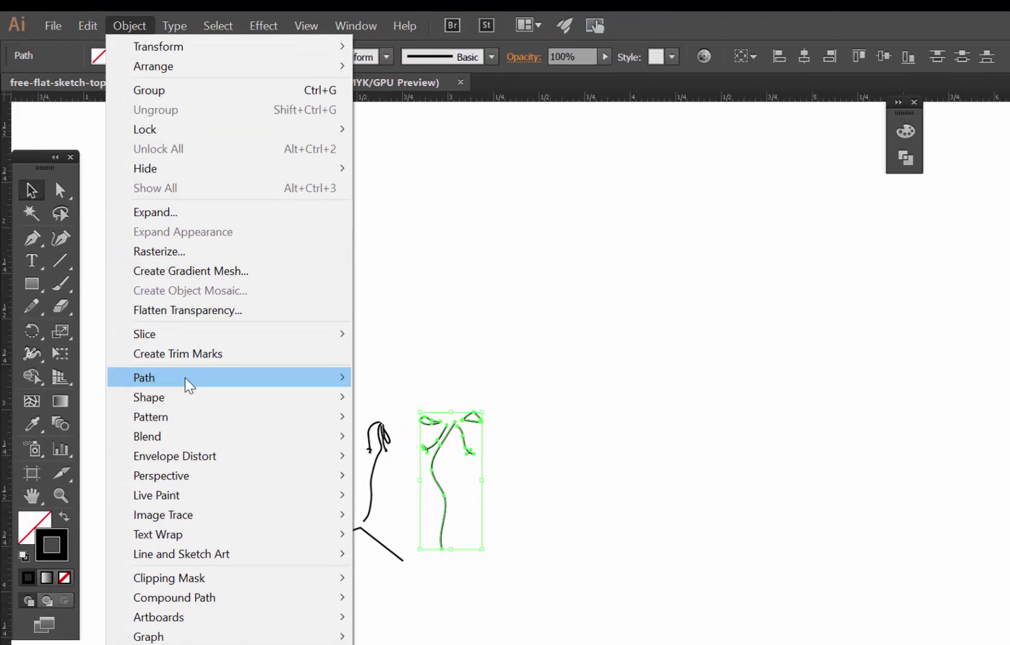
{"action": "mouse_move", "coordinate": [188, 384]}
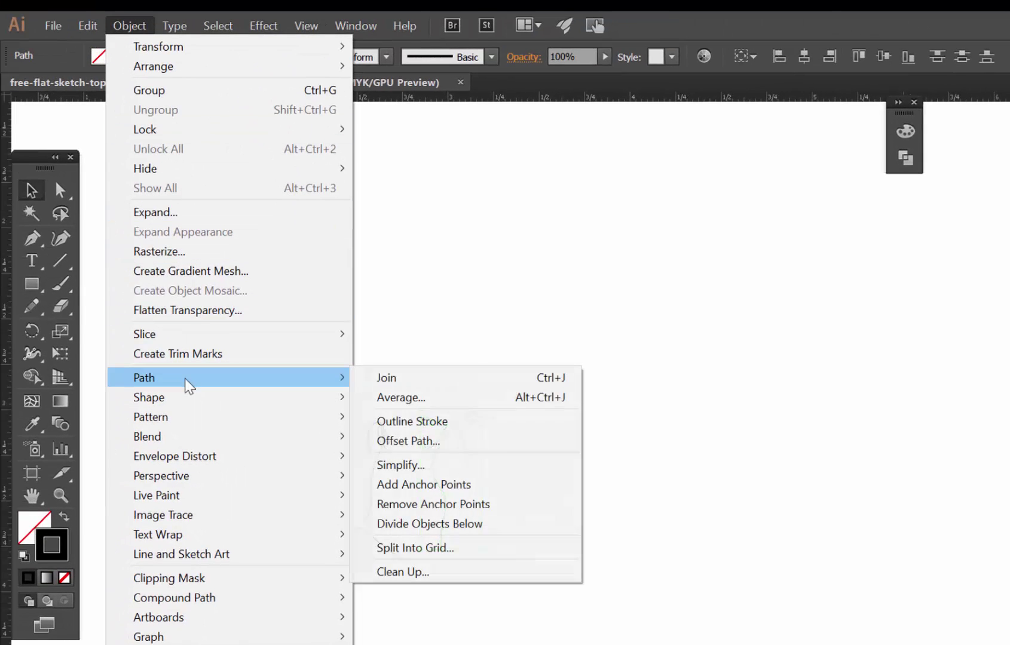
{"action": "left_click", "coordinate": [432, 442]}
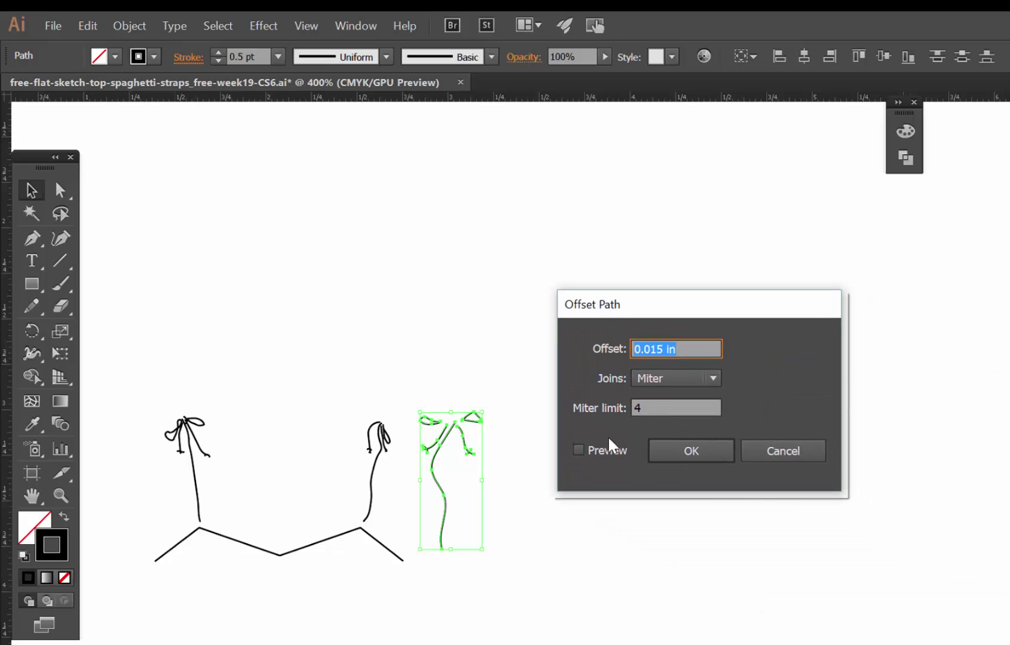
{"action": "left_click", "coordinate": [606, 452]}
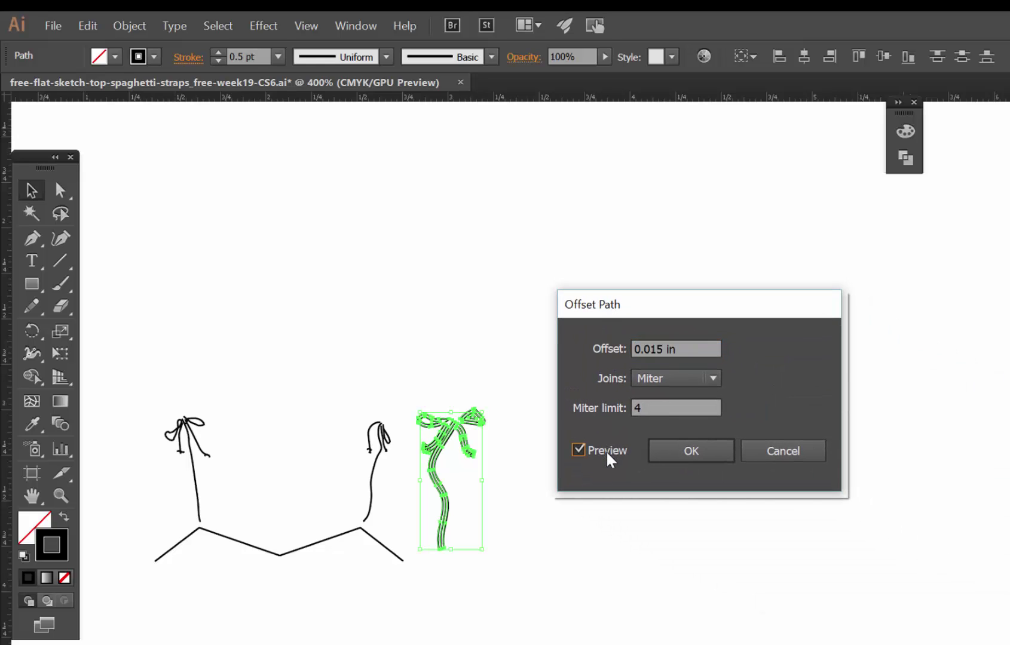
{"action": "left_click", "coordinate": [610, 460]}
{"action": "left_click", "coordinate": [609, 460]}
{"action": "left_click", "coordinate": [610, 461]}
{"action": "left_click", "coordinate": [608, 456]}
{"action": "left_click", "coordinate": [783, 452]}
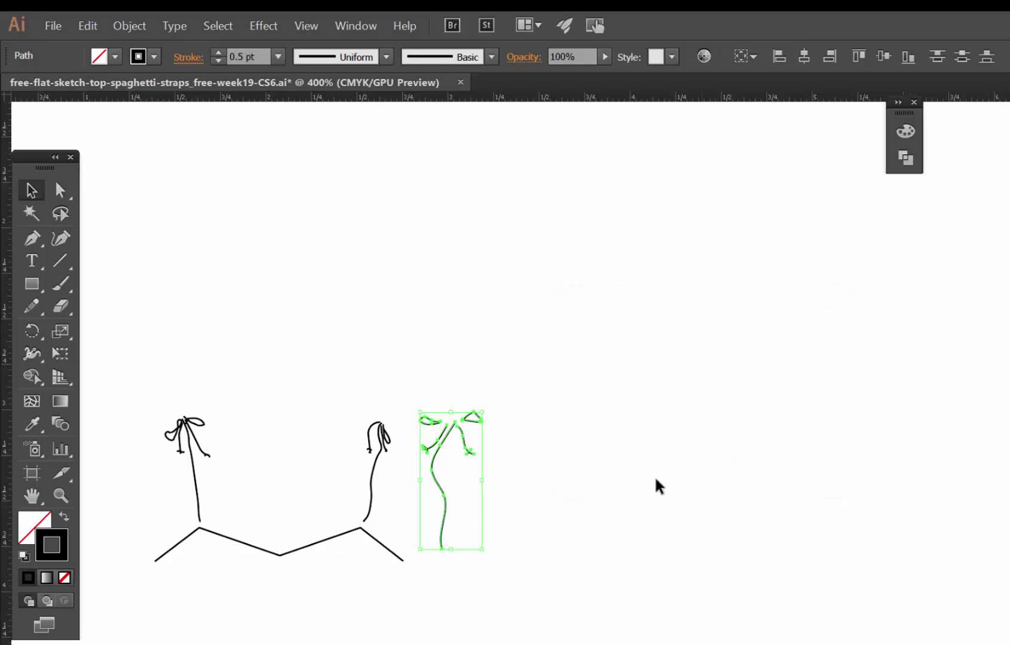
{"action": "left_click", "coordinate": [660, 490]}
Step: Draw an open five-point zigzag path just below the neckline, following its shape, with the Pen tool
{"action": "left_click_drag", "start_coordinate": [269, 524], "coordinate": [293, 576]}
{"action": "left_click", "coordinate": [248, 480]}
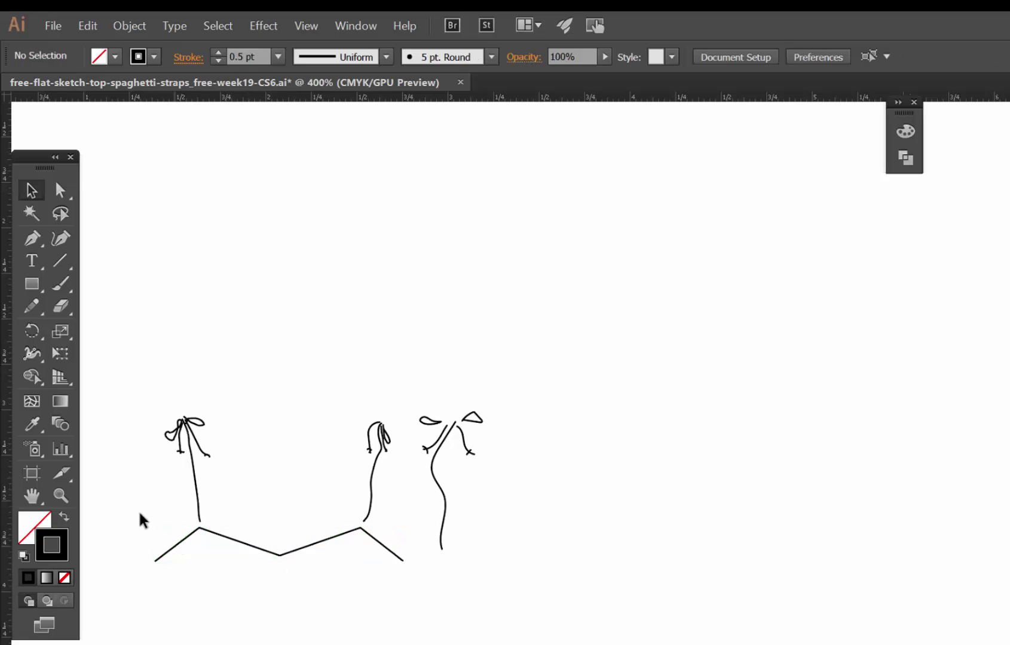
{"action": "left_click_drag", "start_coordinate": [30, 247], "coordinate": [83, 233]}
{"action": "left_click", "coordinate": [160, 575]}
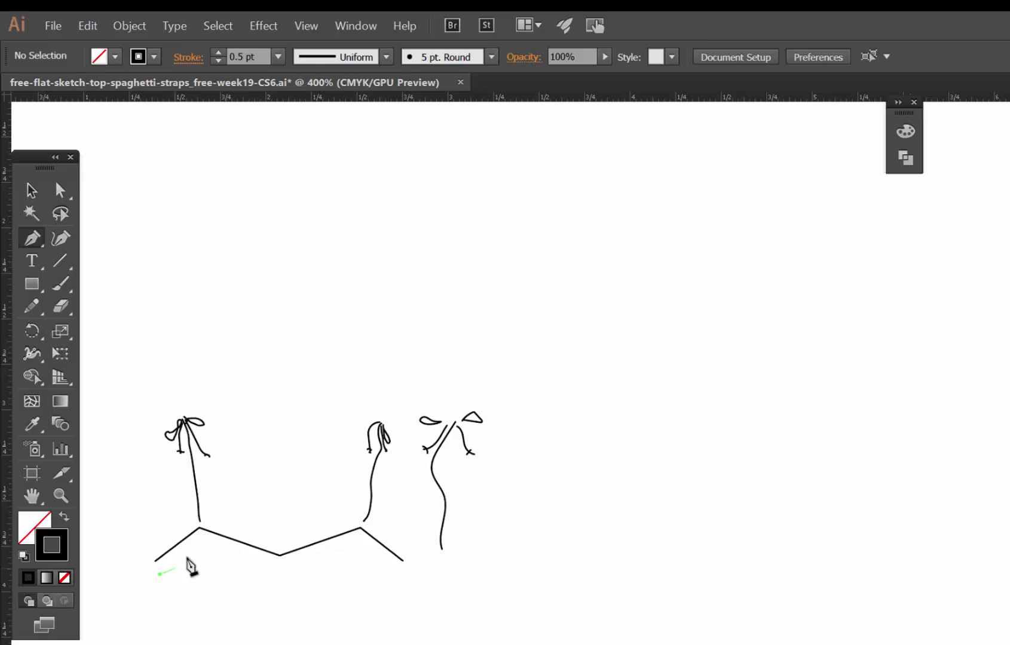
{"action": "left_click", "coordinate": [198, 547]}
{"action": "left_click", "coordinate": [282, 575]}
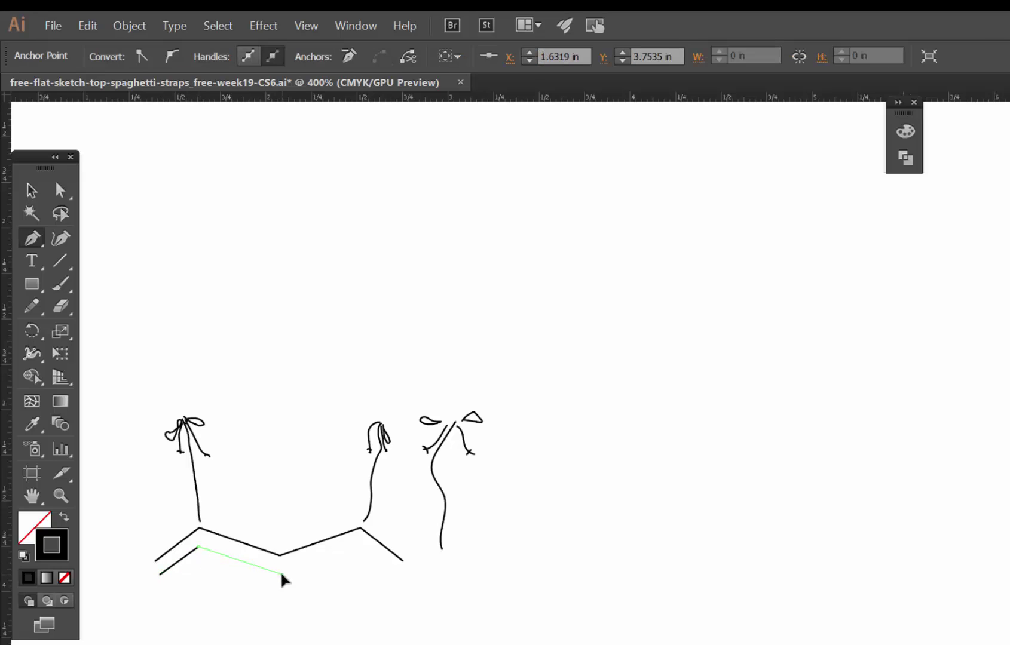
{"action": "left_click", "coordinate": [355, 545]}
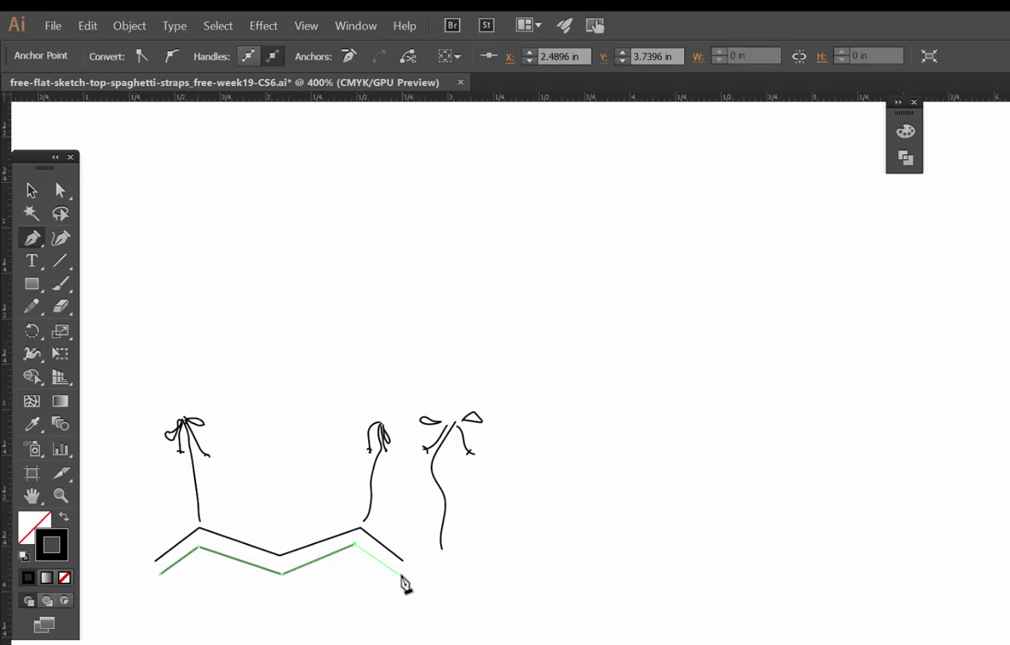
{"action": "left_click", "coordinate": [401, 575]}
{"action": "left_click", "coordinate": [32, 190]}
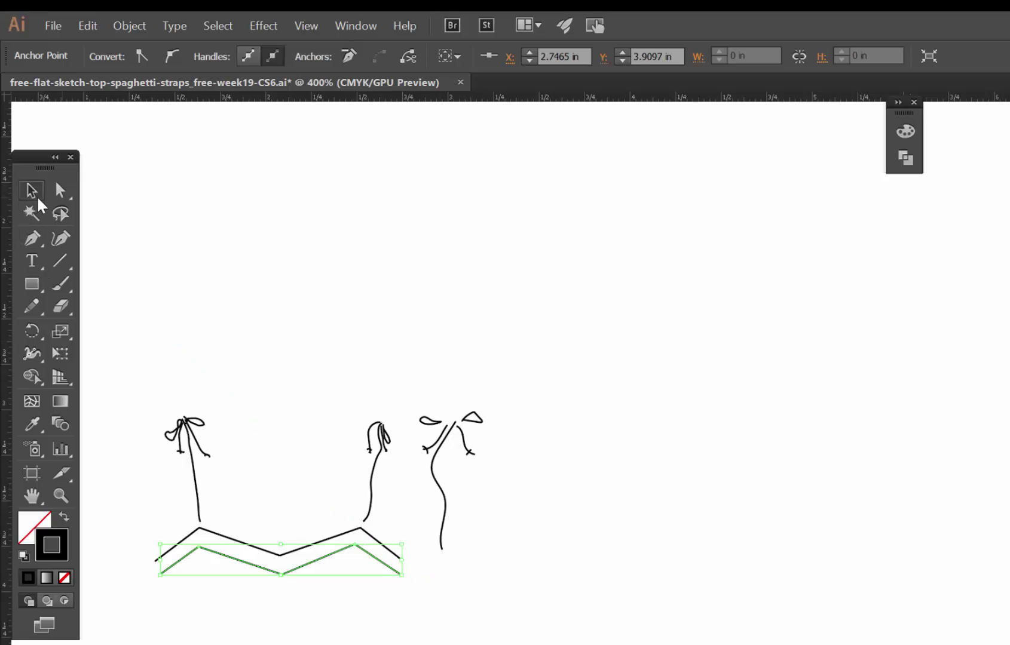
Step: Offset the new zigzag path by 0.015 in with miter joins and a miter limit of 4
{"action": "left_click", "coordinate": [304, 515]}
{"action": "left_click", "coordinate": [273, 576]}
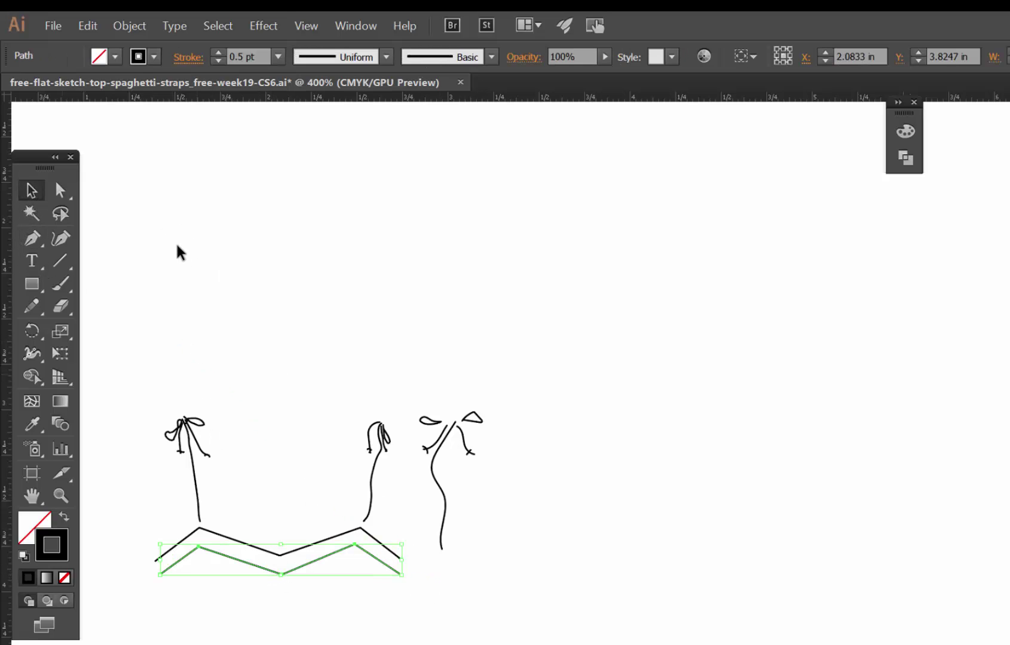
{"action": "left_click", "coordinate": [141, 28]}
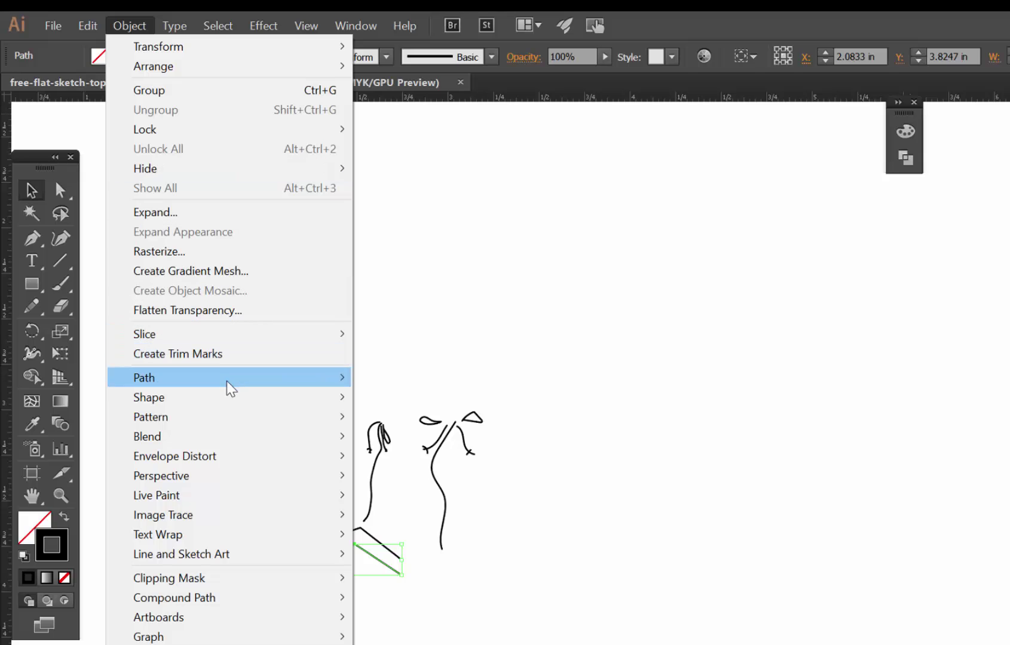
{"action": "mouse_move", "coordinate": [227, 383]}
{"action": "left_click", "coordinate": [466, 442]}
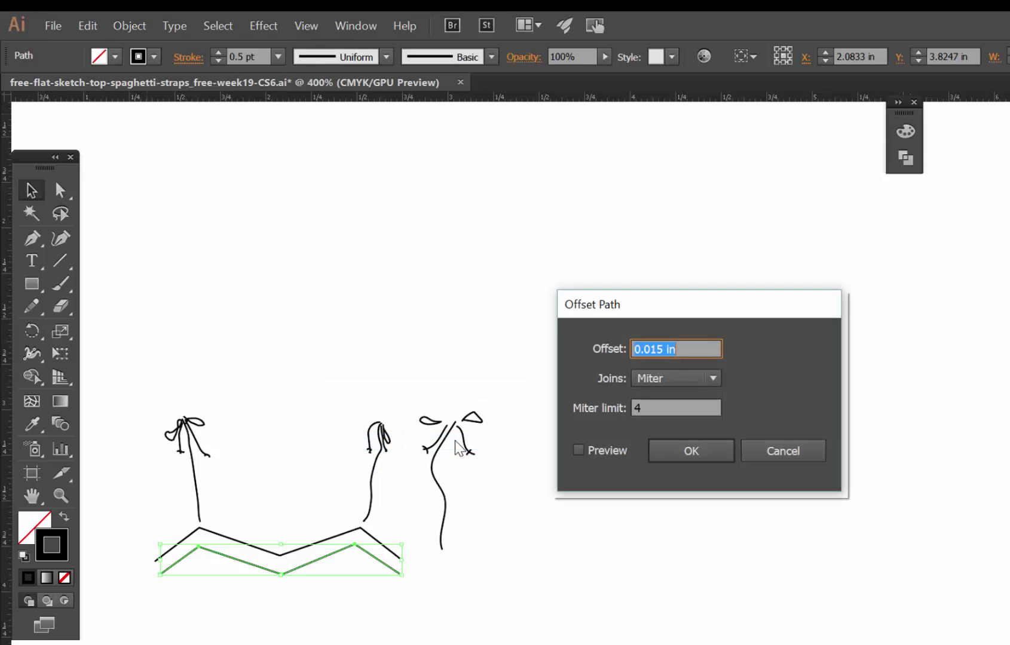
{"action": "left_click", "coordinate": [596, 453]}
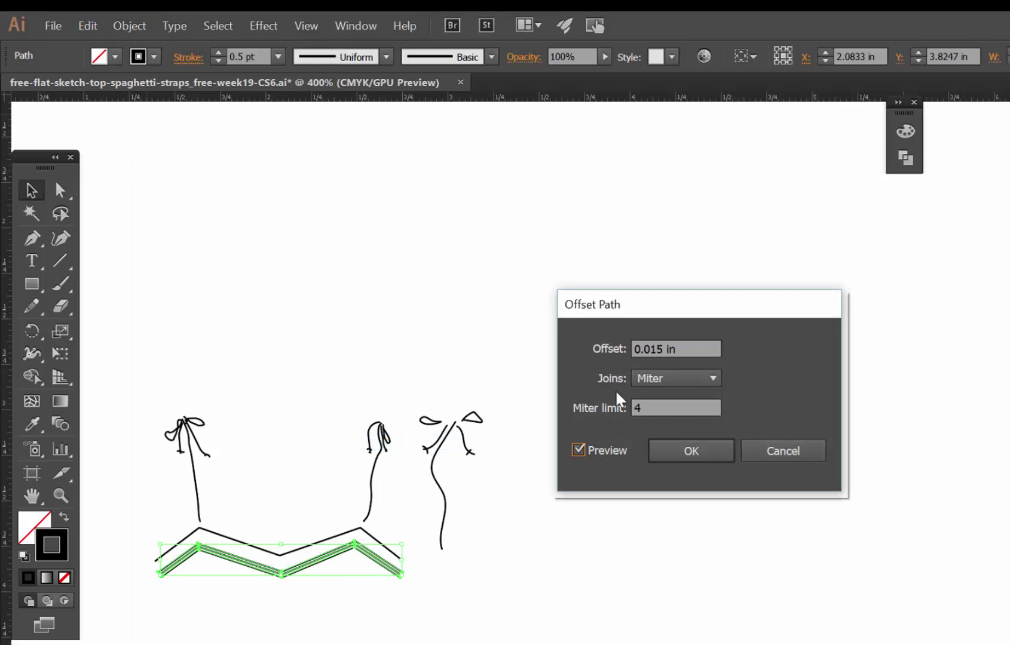
{"action": "left_click", "coordinate": [698, 457]}
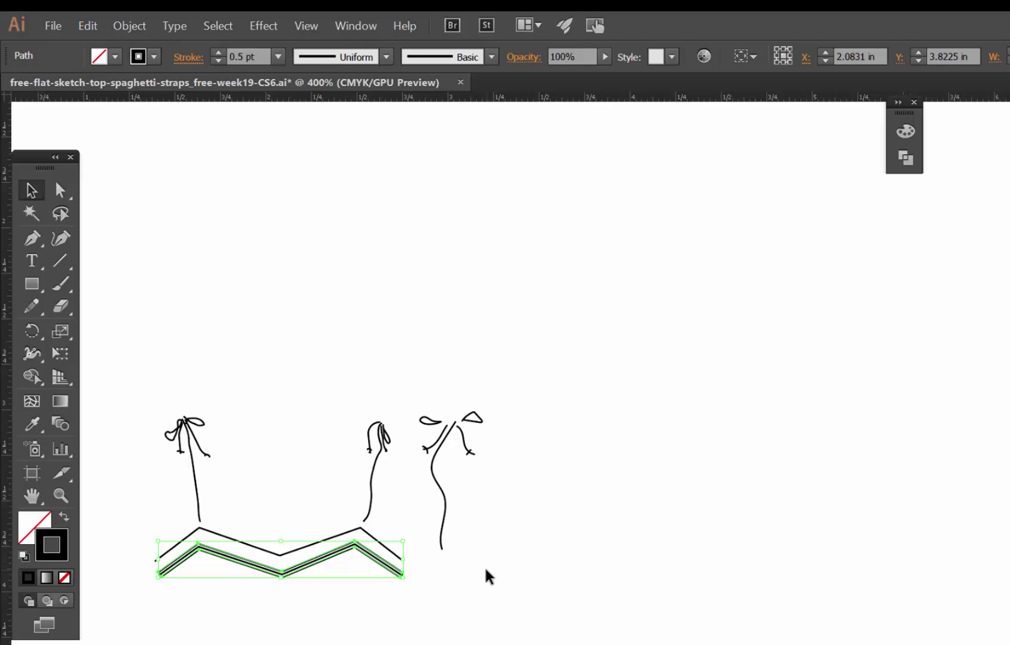
Step: Try moving the offset outline below the neckline downward, and undo the move
{"action": "key", "text": "ctrl+plus"}
{"action": "key", "text": "ctrl+plus"}
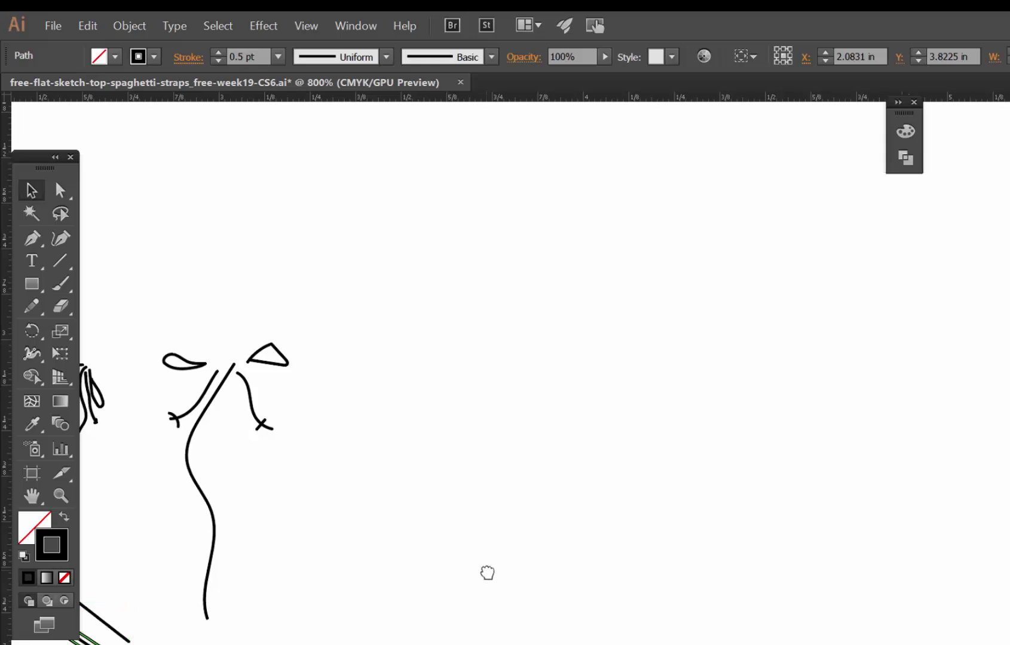
{"action": "left_click_drag", "start_coordinate": [489, 575], "coordinate": [937, 538]}
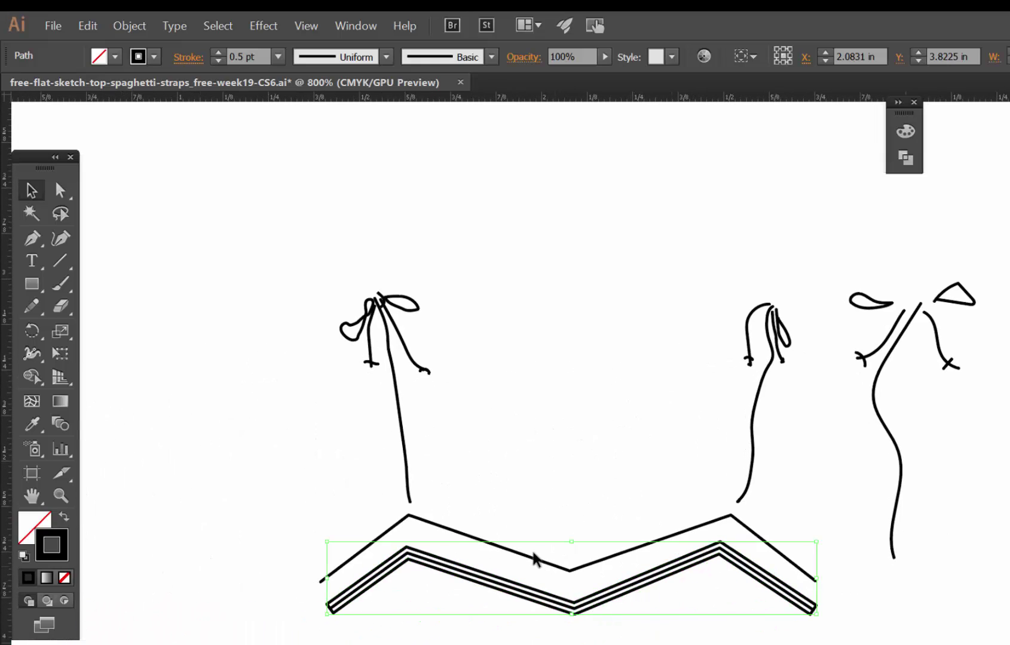
{"action": "left_click_drag", "start_coordinate": [551, 596], "coordinate": [566, 644]}
{"action": "key", "text": "ctrl+z"}
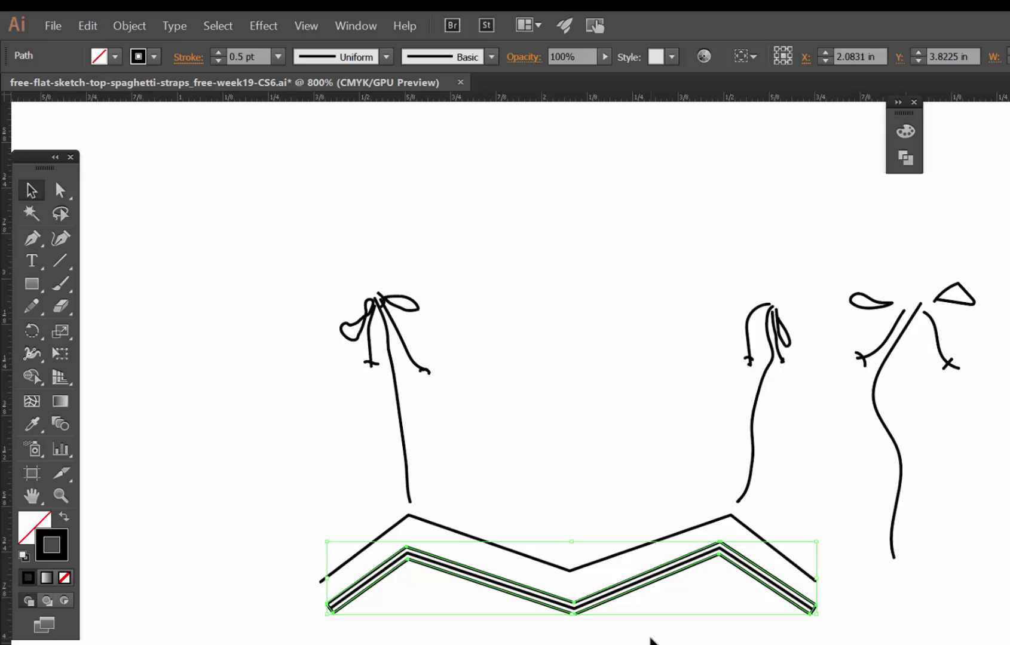
Step: Lock the zigzag's offset outline and remove the original centre line from inside it
{"action": "left_click", "coordinate": [652, 641]}
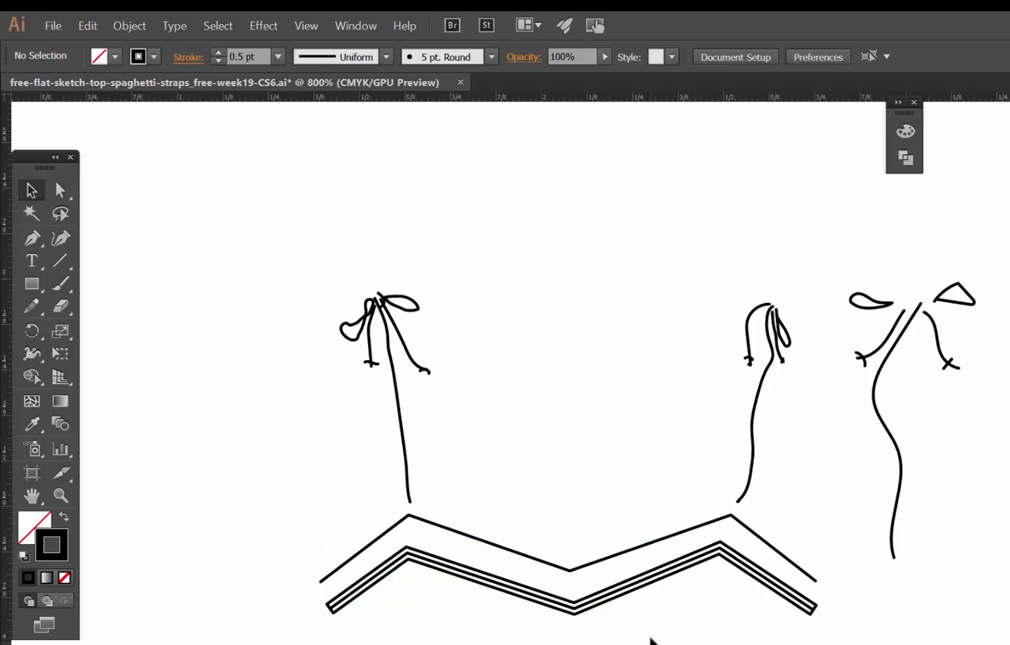
{"action": "left_click", "coordinate": [620, 579]}
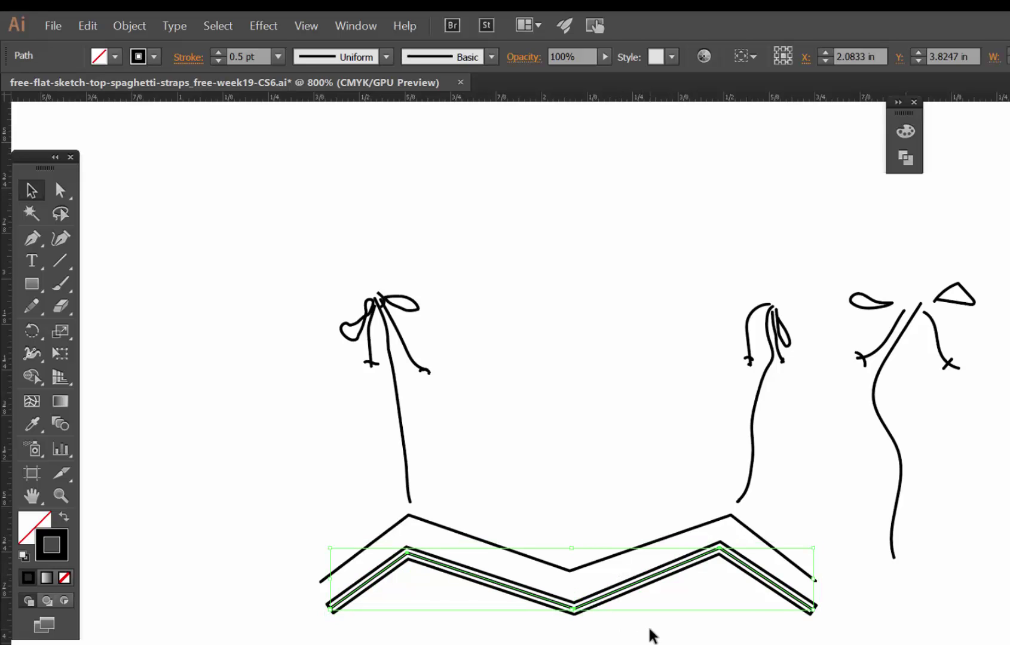
{"action": "left_click", "coordinate": [650, 631]}
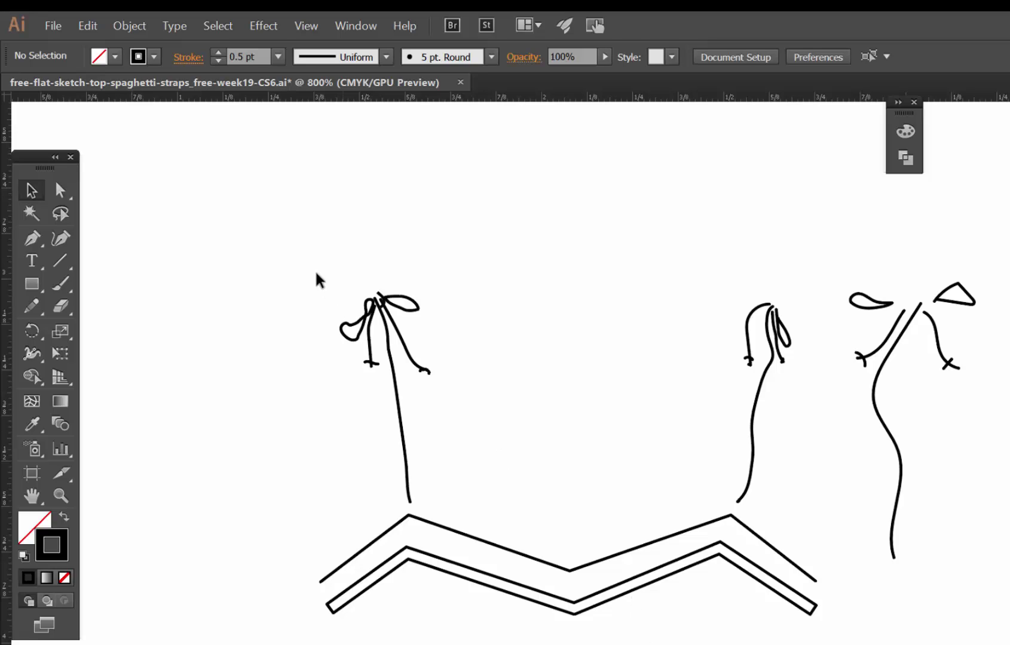
Step: Select all lines of the two straps and bows above the neckline and preview Offset Path at 0.015 in with miter joins
{"action": "left_click_drag", "start_coordinate": [315, 269], "coordinate": [810, 469]}
{"action": "left_click", "coordinate": [139, 24]}
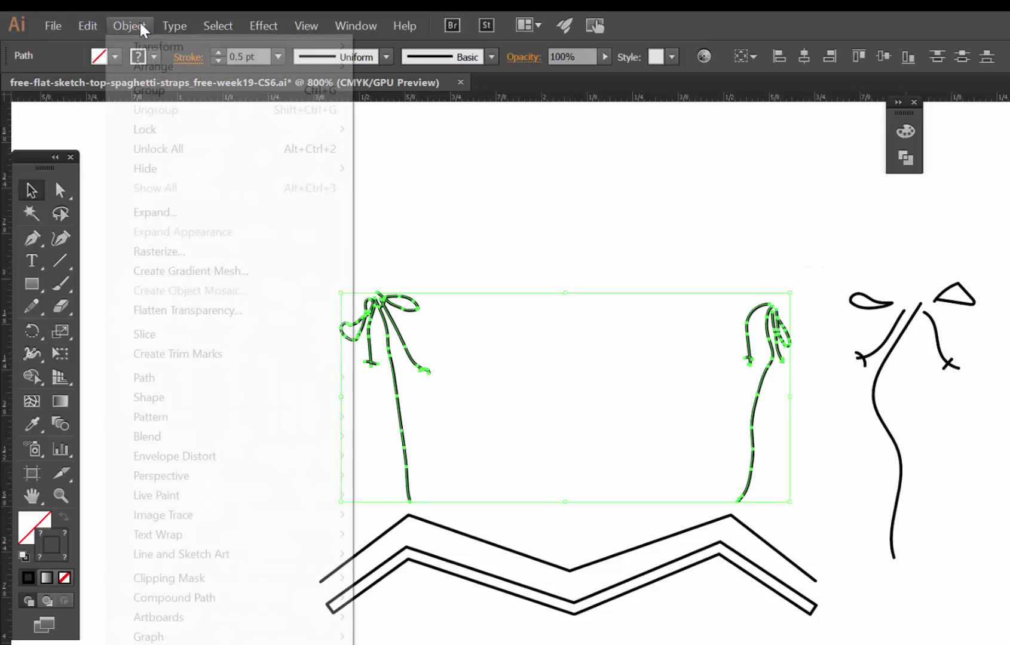
{"action": "mouse_move", "coordinate": [229, 379]}
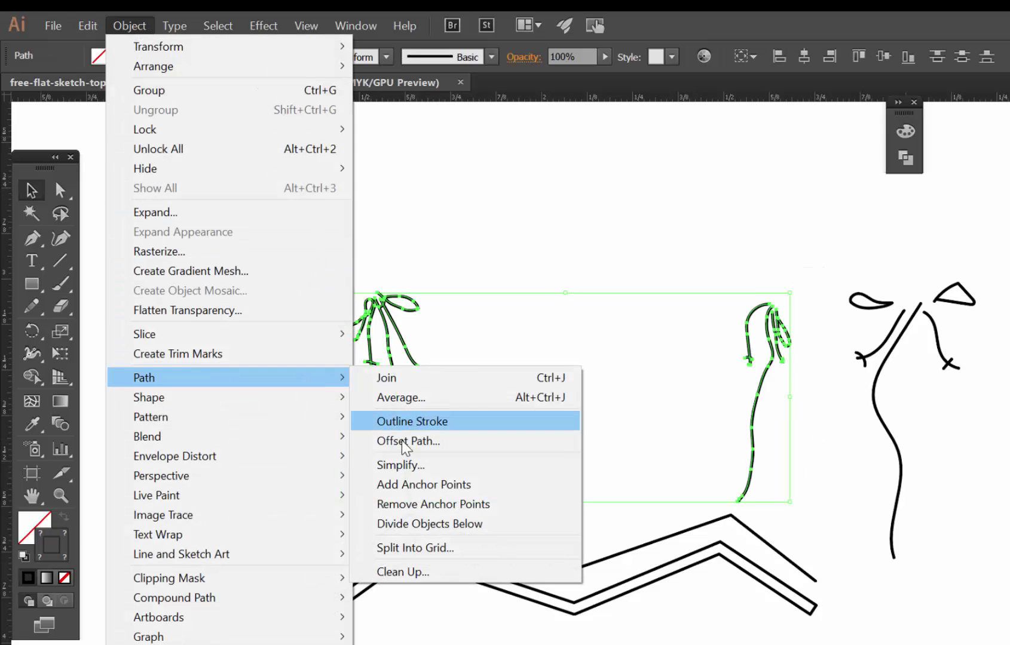
{"action": "left_click", "coordinate": [407, 441]}
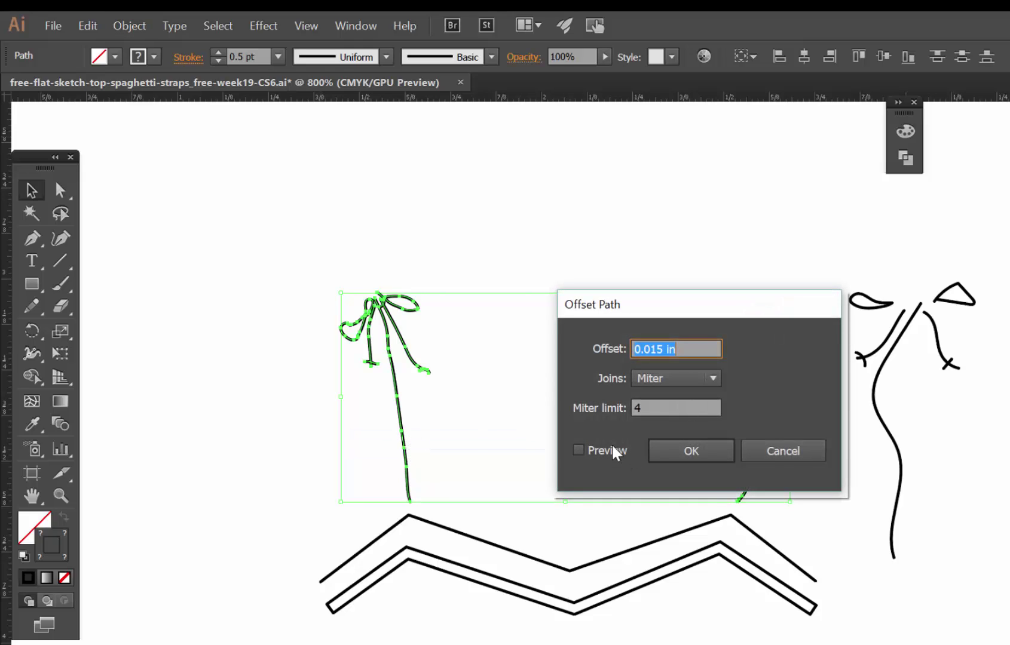
{"action": "left_click", "coordinate": [612, 451]}
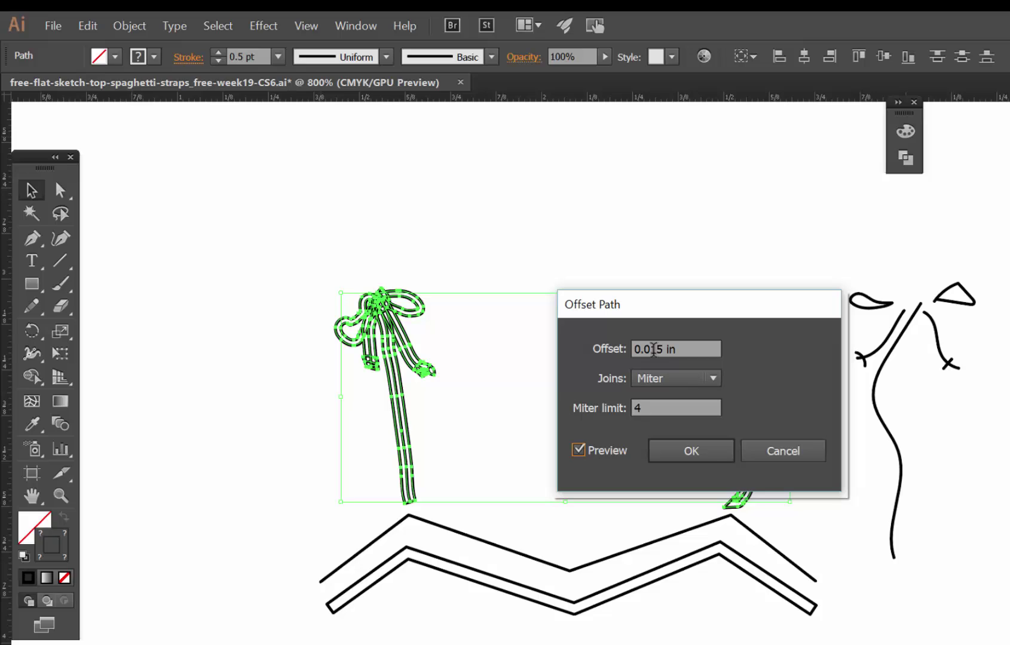
Step: Try an offset of 0.0015 in and compare the straps with the preview on and off
{"action": "left_click", "coordinate": [653, 349]}
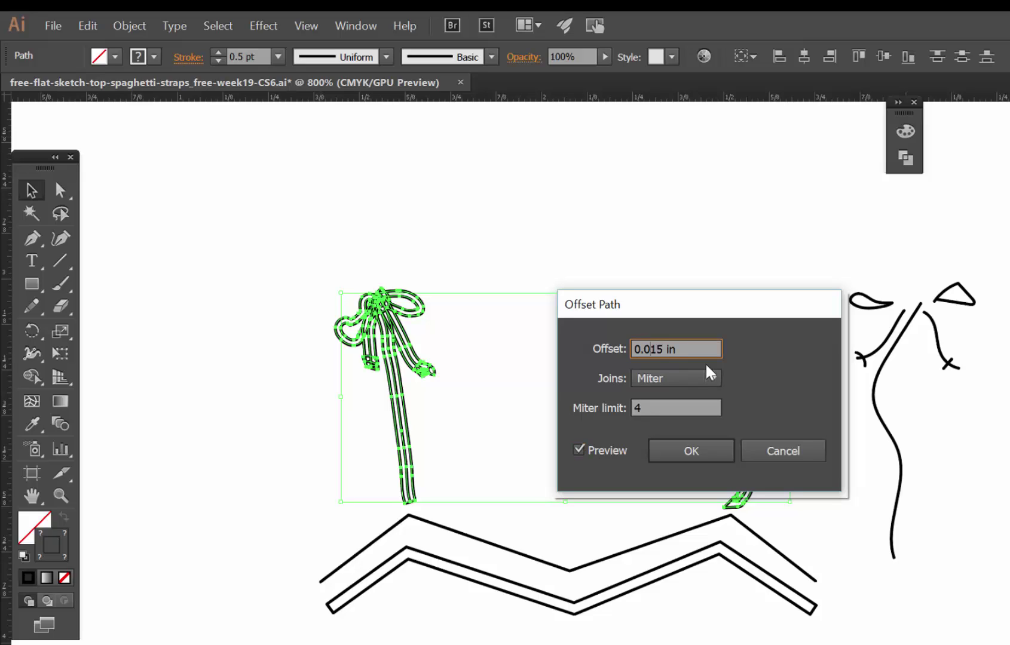
{"action": "type", "text": "0"}
{"action": "left_click", "coordinate": [606, 455]}
{"action": "left_click", "coordinate": [608, 457]}
{"action": "left_click", "coordinate": [608, 456]}
{"action": "left_click", "coordinate": [608, 456]}
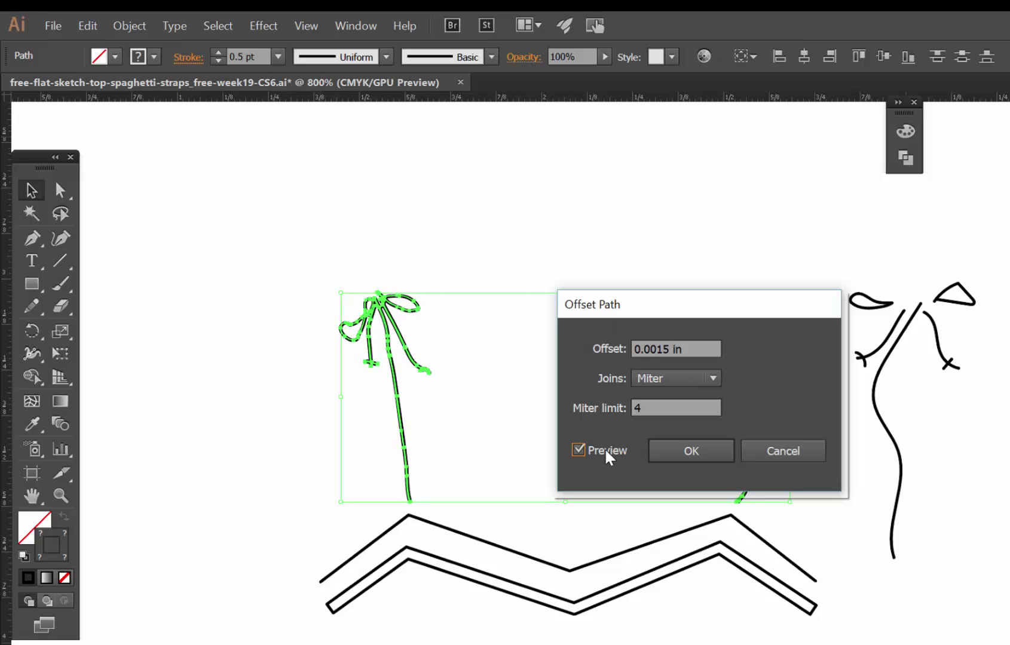
{"action": "left_click", "coordinate": [608, 456]}
{"action": "left_click", "coordinate": [607, 456]}
{"action": "left_click", "coordinate": [608, 456]}
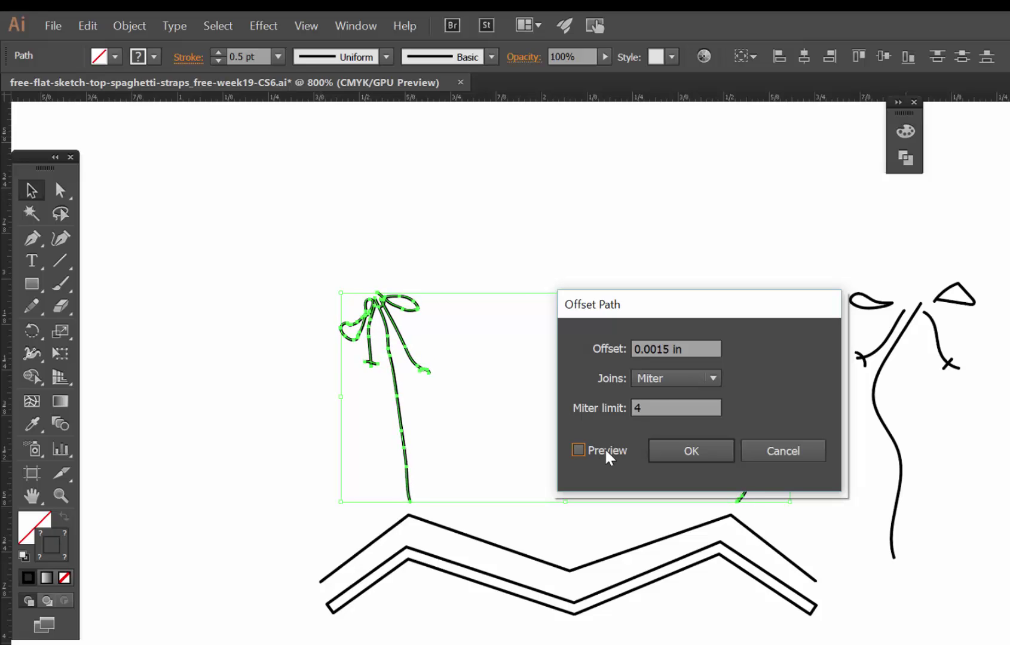
{"action": "left_click", "coordinate": [608, 456]}
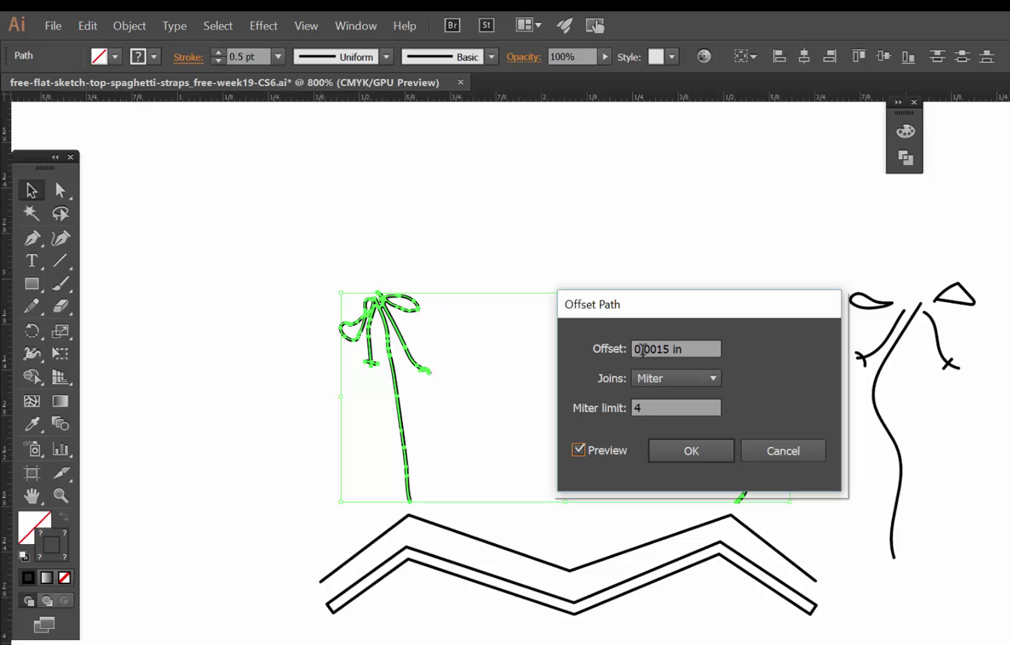
Step: Set the offset to 0.009 in with miter joins and a miter limit of 4, and apply it to the straps and bows
{"action": "left_click_drag", "start_coordinate": [654, 351], "coordinate": [669, 350]}
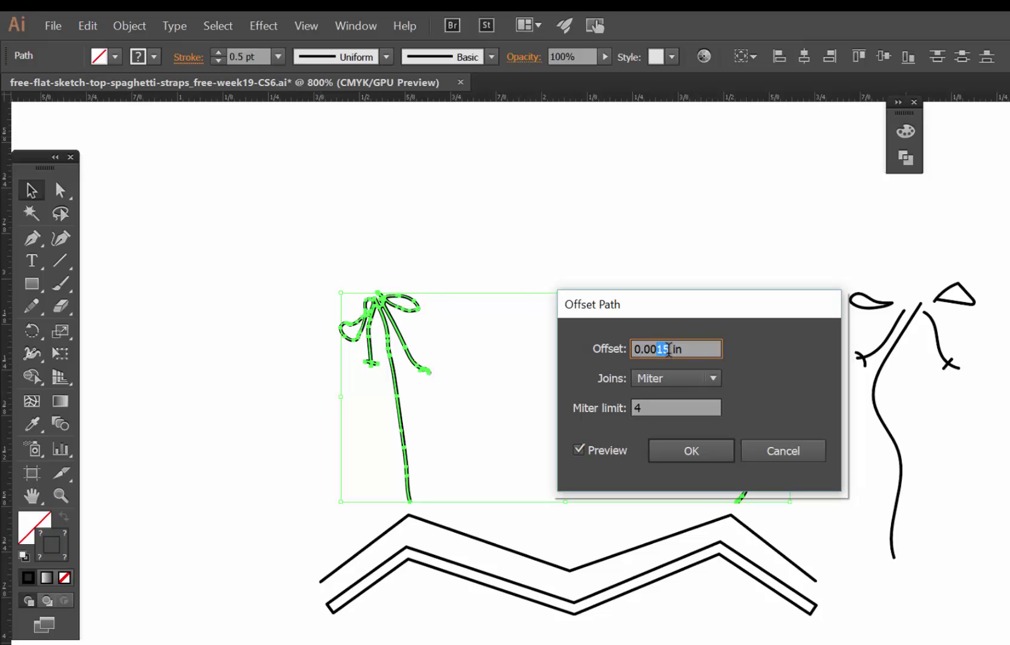
{"action": "type", "text": "9"}
{"action": "left_click", "coordinate": [616, 457]}
{"action": "left_click", "coordinate": [615, 457]}
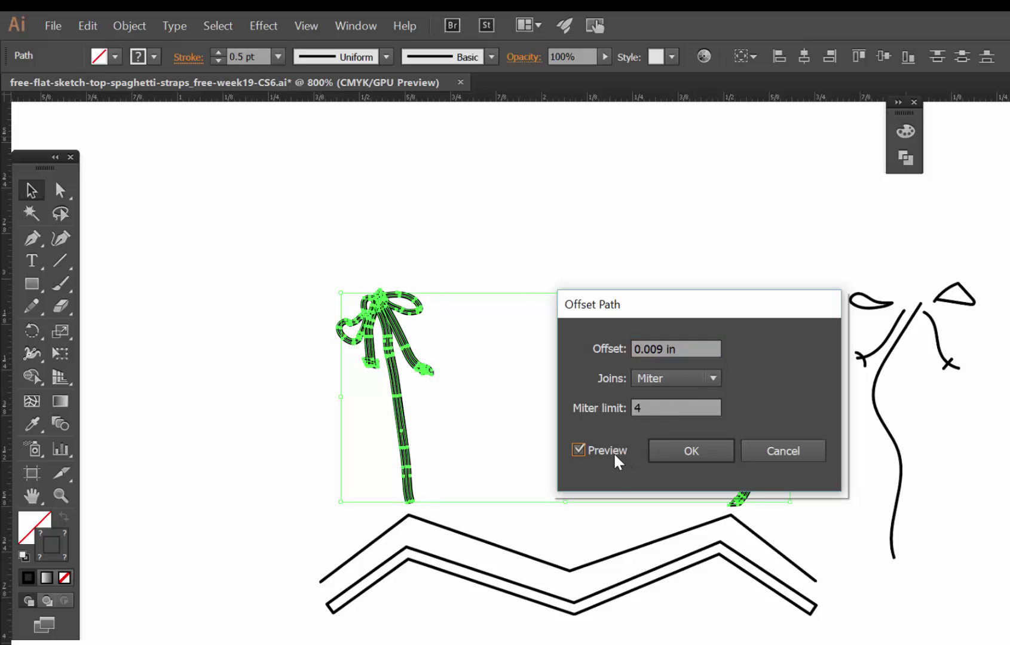
{"action": "left_click", "coordinate": [712, 449]}
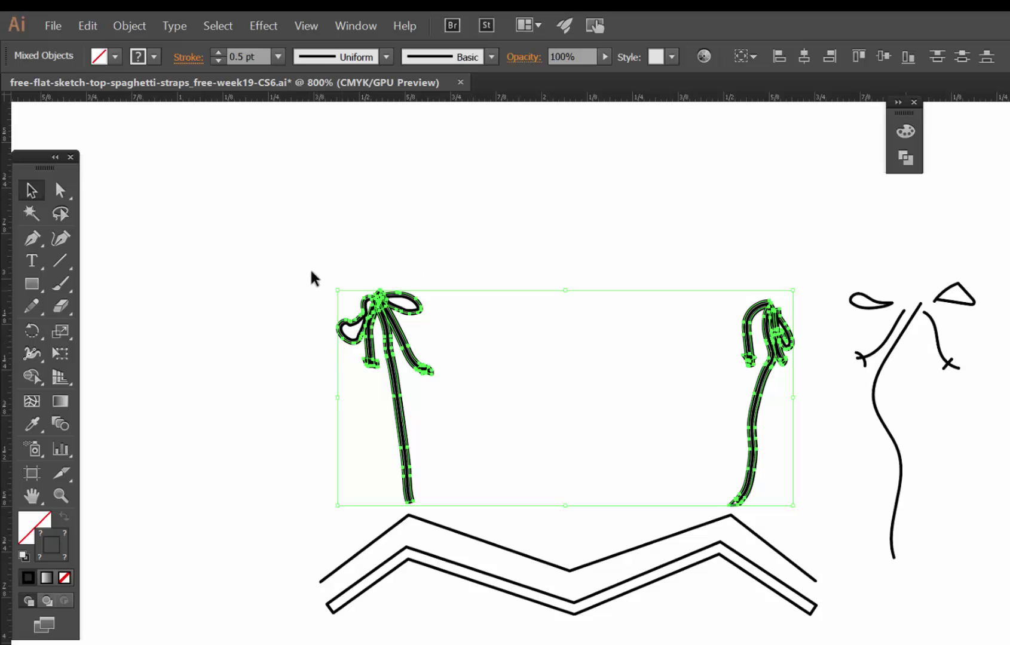
Step: Lock the selected offset outlines of both straps and bows
{"action": "left_click", "coordinate": [123, 33]}
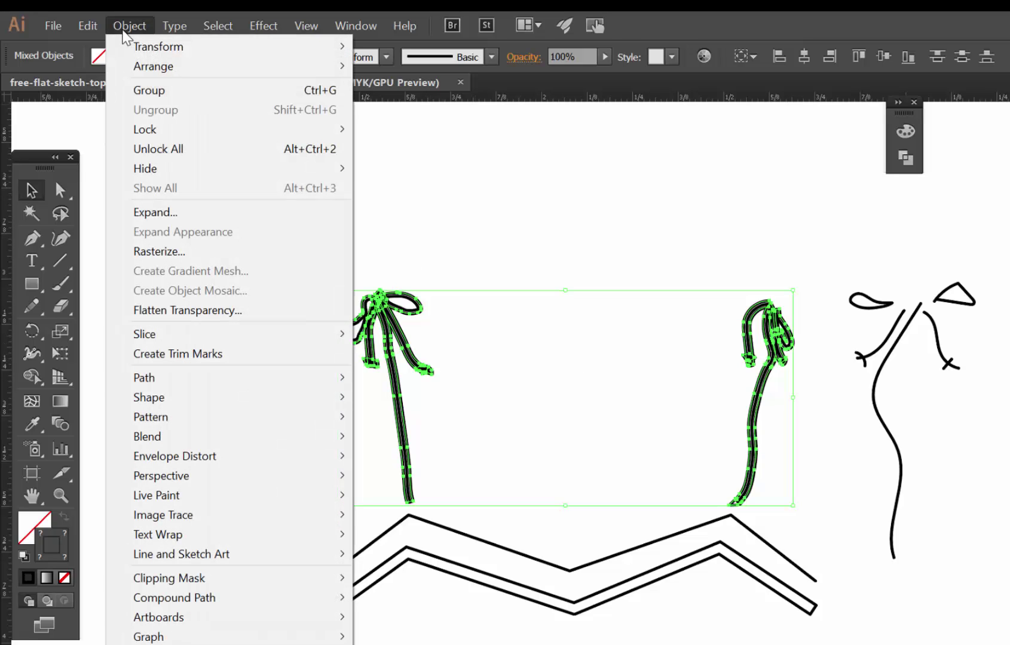
{"action": "mouse_move", "coordinate": [159, 130]}
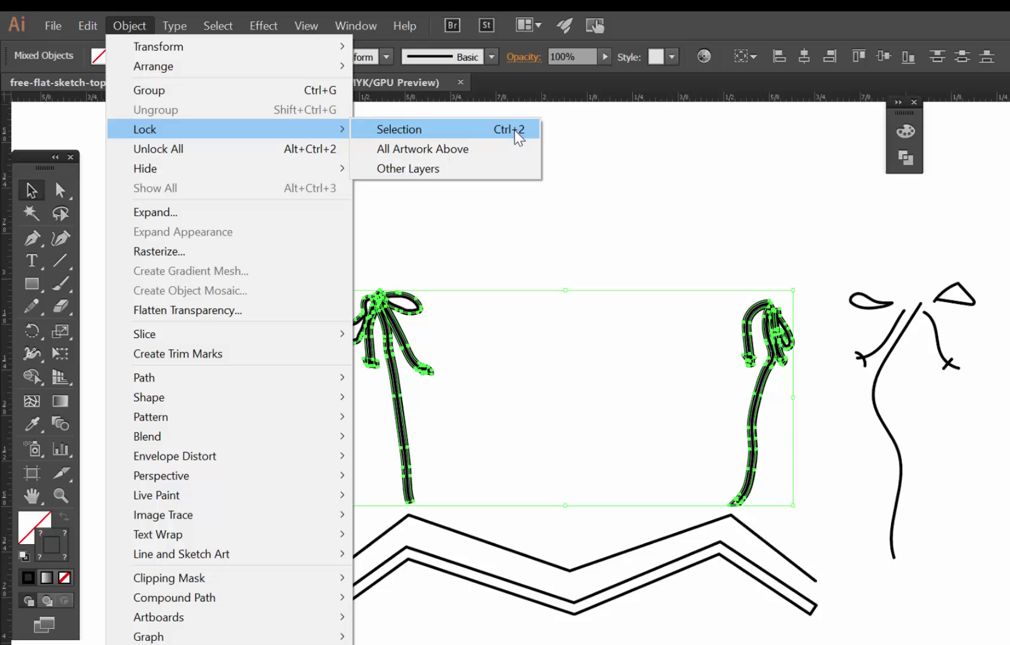
{"action": "left_click", "coordinate": [518, 136]}
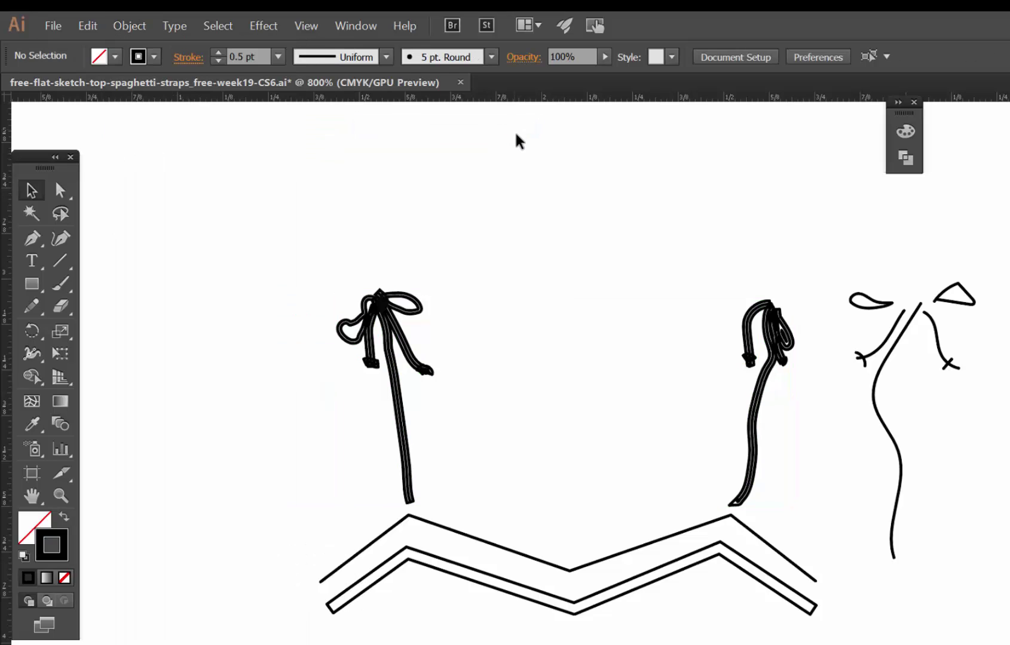
Step: Select the original single lines inside the strap and bow outlines and move them out to the left of the outlines
{"action": "left_click_drag", "start_coordinate": [289, 260], "coordinate": [780, 387]}
{"action": "left_click_drag", "start_coordinate": [801, 511], "coordinate": [800, 510]}
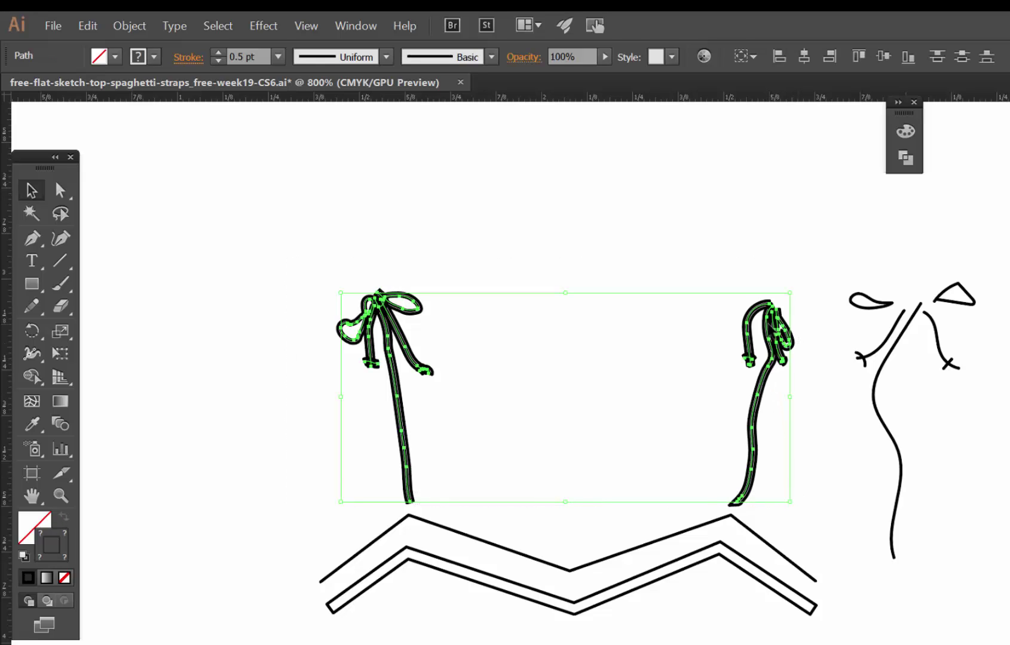
{"action": "key", "text": "ctrl+h"}
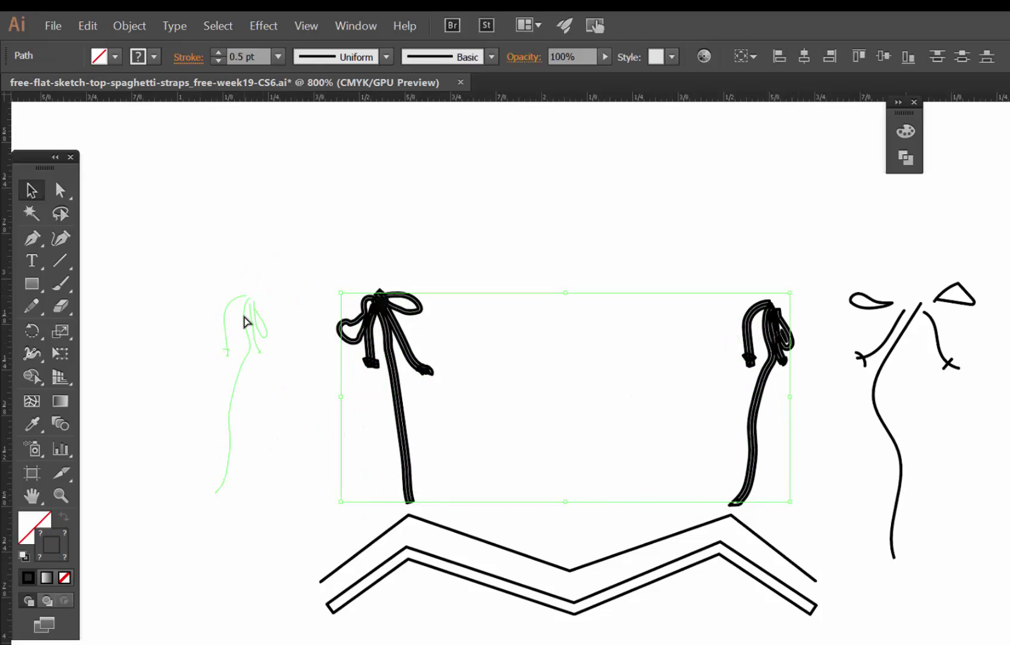
{"action": "left_click", "coordinate": [245, 320]}
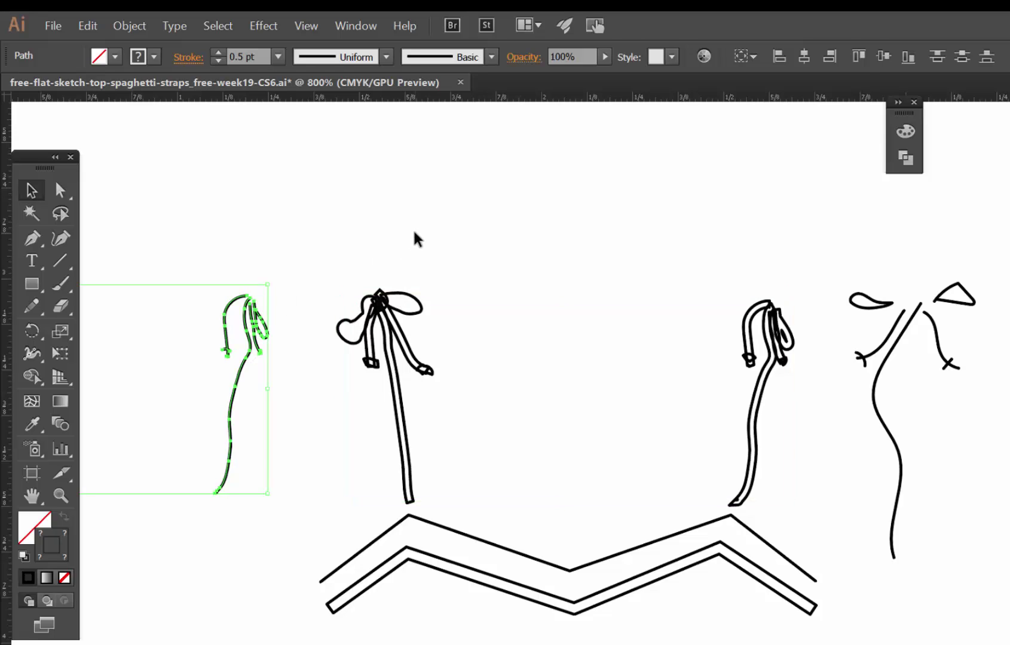
{"action": "left_click", "coordinate": [417, 234]}
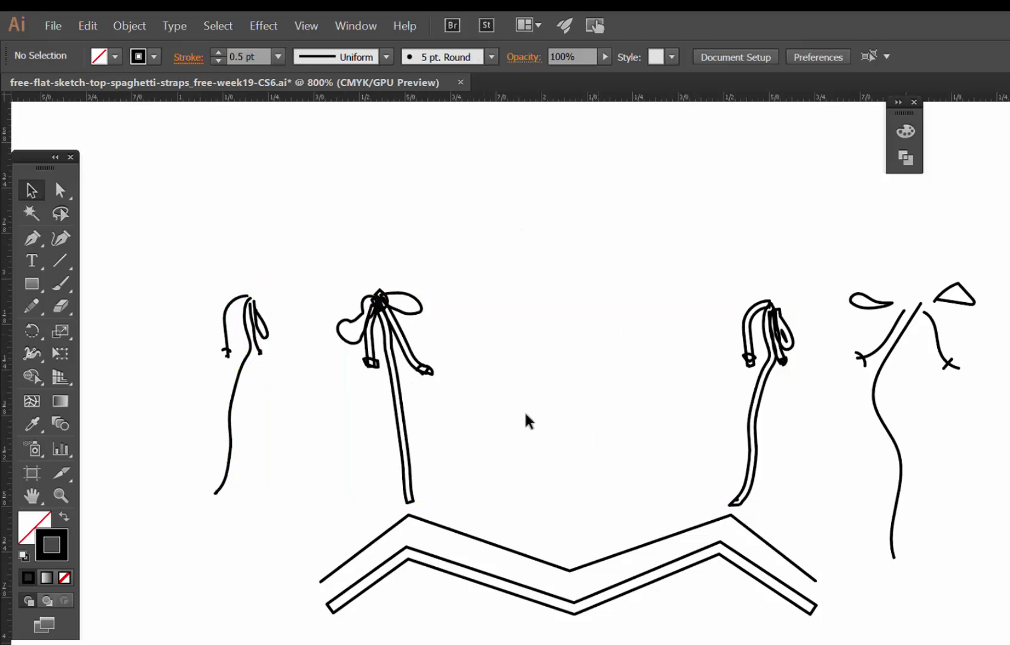
Step: Unlock all the offset outlines and clear the selection
{"action": "left_click", "coordinate": [125, 26]}
{"action": "left_click", "coordinate": [176, 148]}
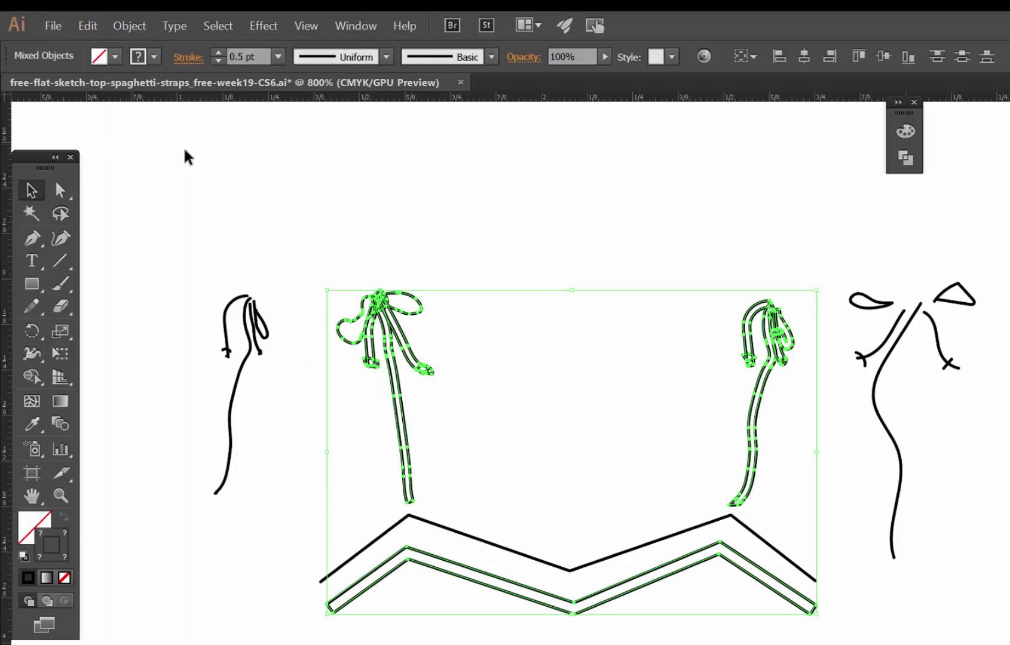
{"action": "left_click", "coordinate": [551, 267]}
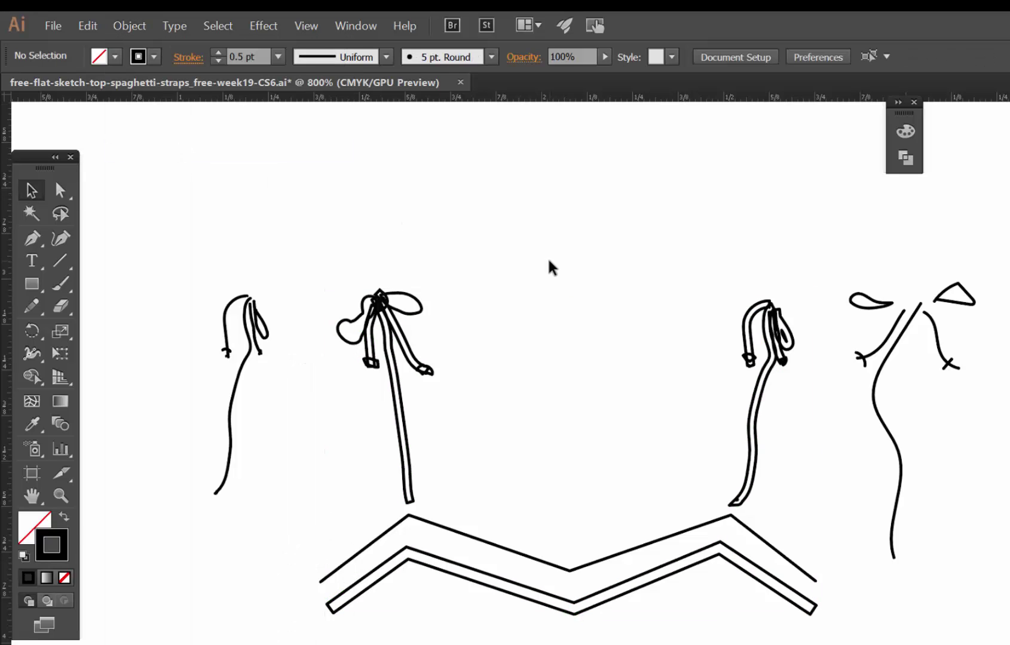
{"action": "left_click", "coordinate": [418, 315]}
{"action": "left_click", "coordinate": [484, 315]}
{"action": "left_click_drag", "start_coordinate": [410, 318], "coordinate": [483, 293]}
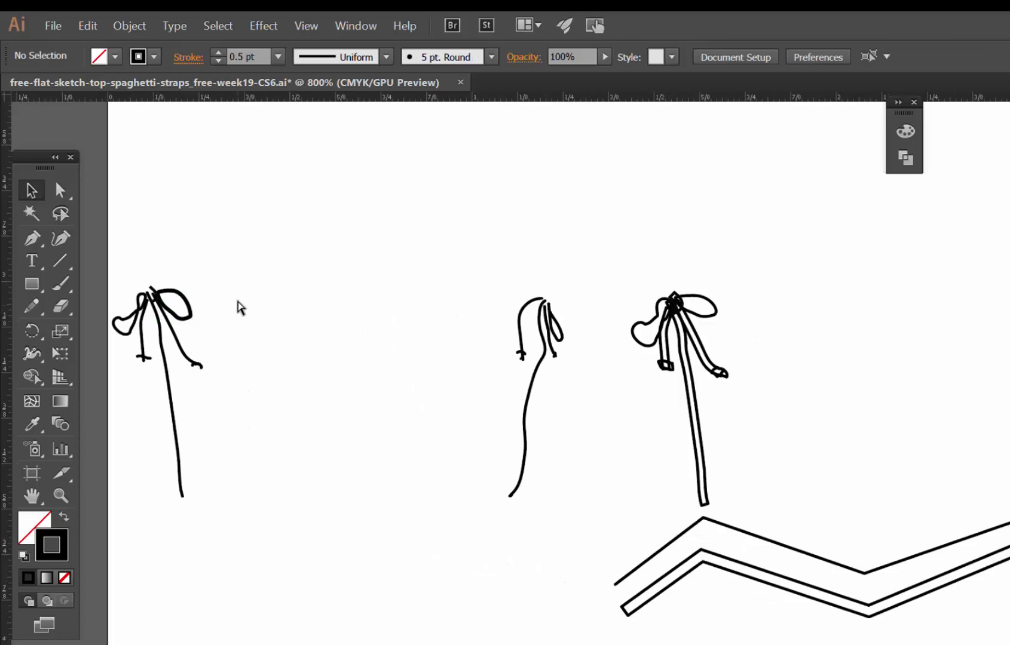
Step: Fill the outlined left strap and bow with green, C 85.49, M 20, Y 100, K 7.84
{"action": "key", "text": "ctrl+equal"}
{"action": "key", "text": "ctrl+equal"}
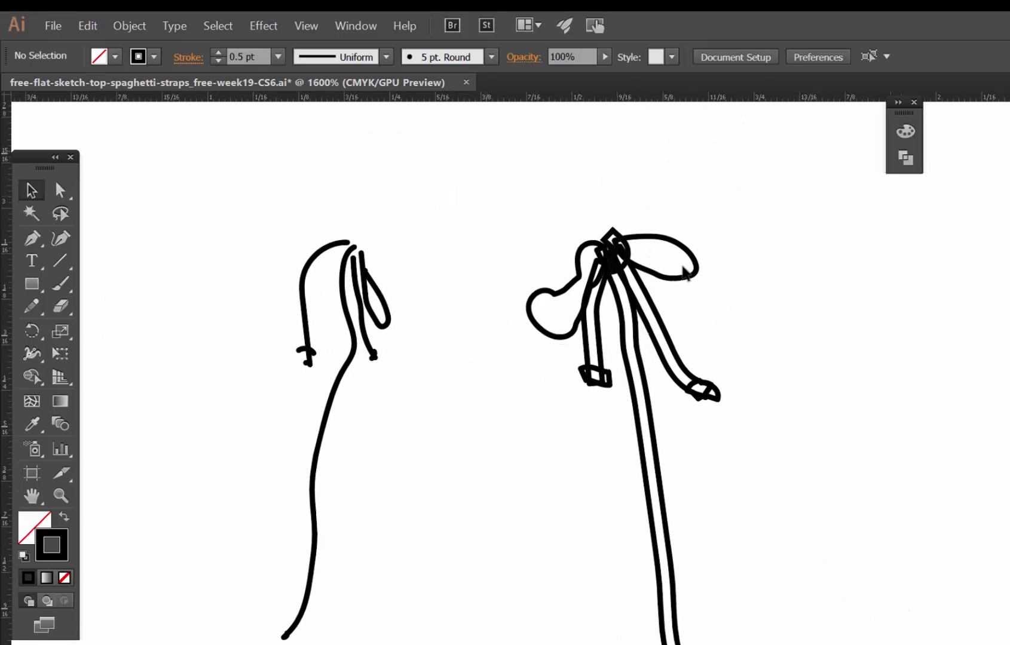
{"action": "left_click_drag", "start_coordinate": [485, 195], "coordinate": [737, 395]}
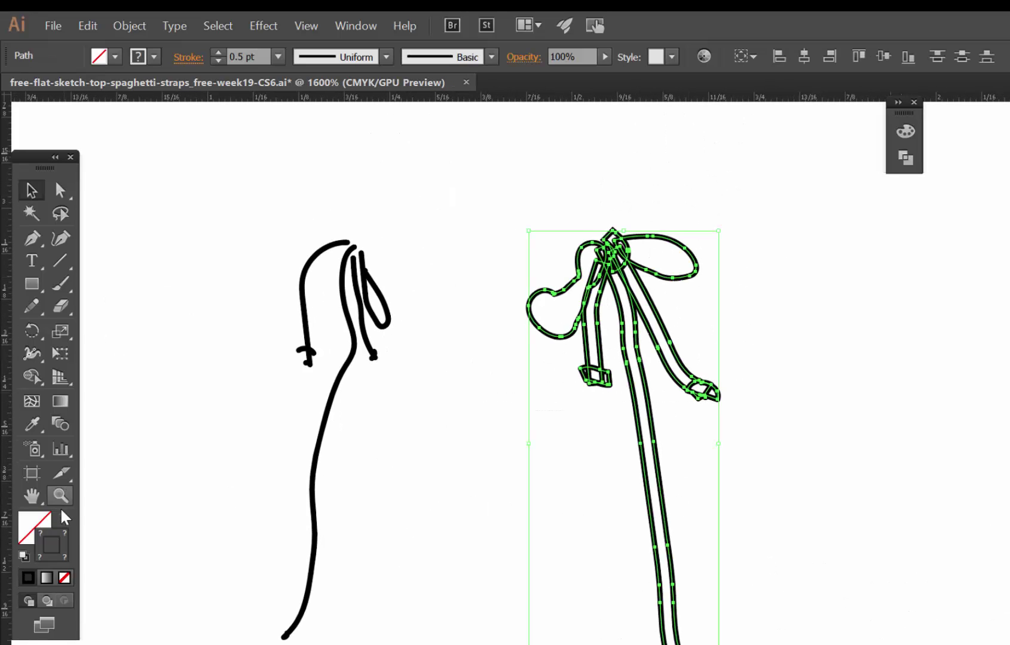
{"action": "left_click", "coordinate": [37, 520]}
{"action": "left_click", "coordinate": [737, 263]}
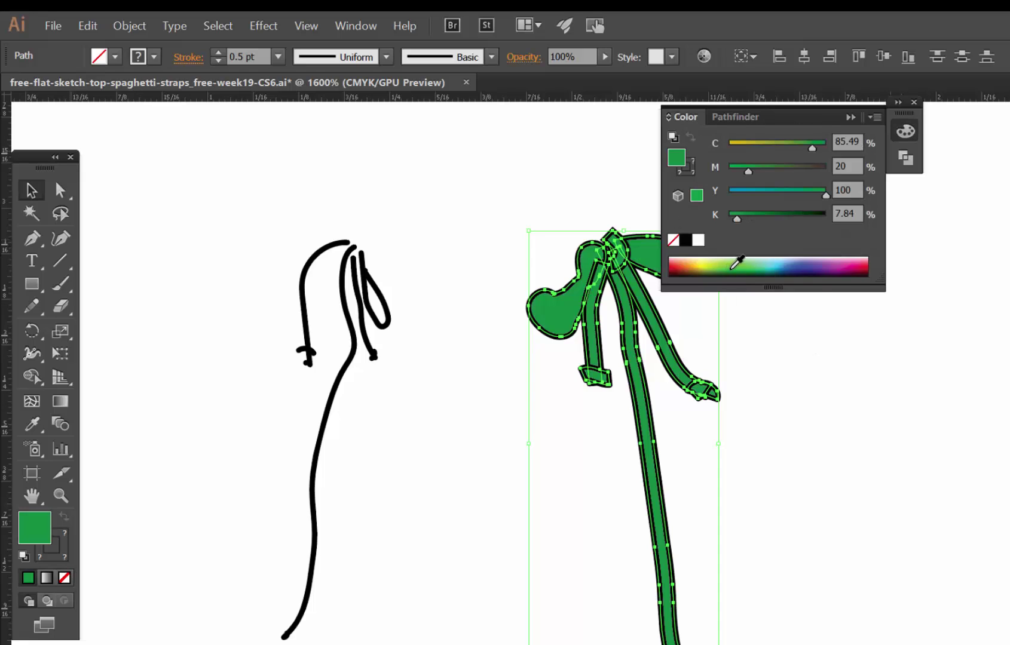
{"action": "left_click", "coordinate": [691, 421]}
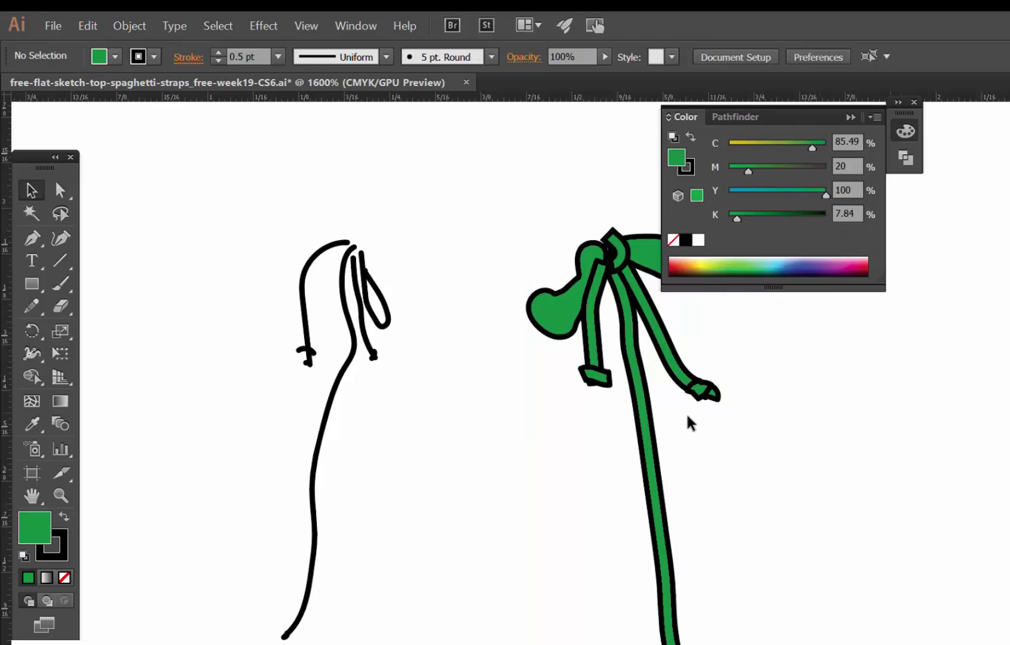
{"action": "left_click", "coordinate": [850, 117]}
Step: Copy the green bow's right loop and paste the copy in front of the original
{"action": "left_click_drag", "start_coordinate": [670, 268], "coordinate": [739, 277]}
{"action": "key", "text": "ctrl+z"}
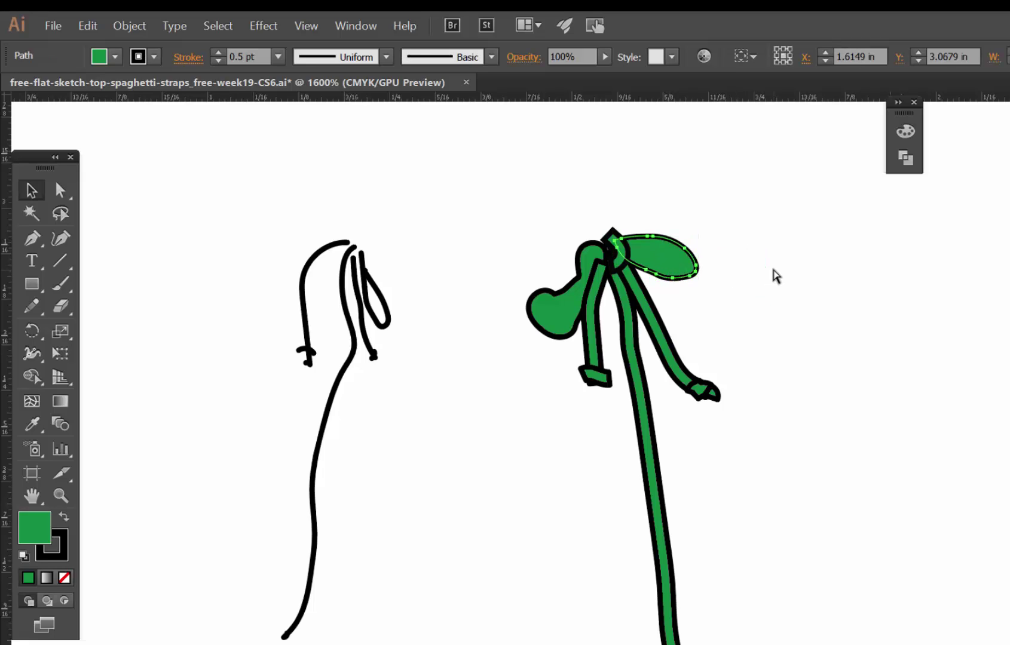
{"action": "left_click", "coordinate": [88, 26]}
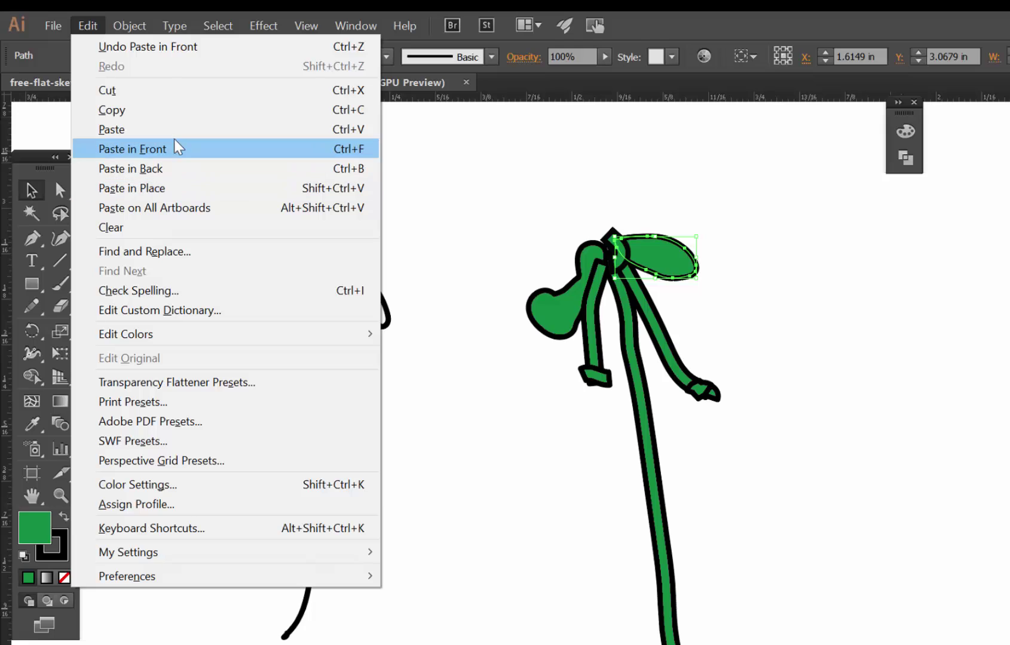
{"action": "left_click", "coordinate": [764, 230]}
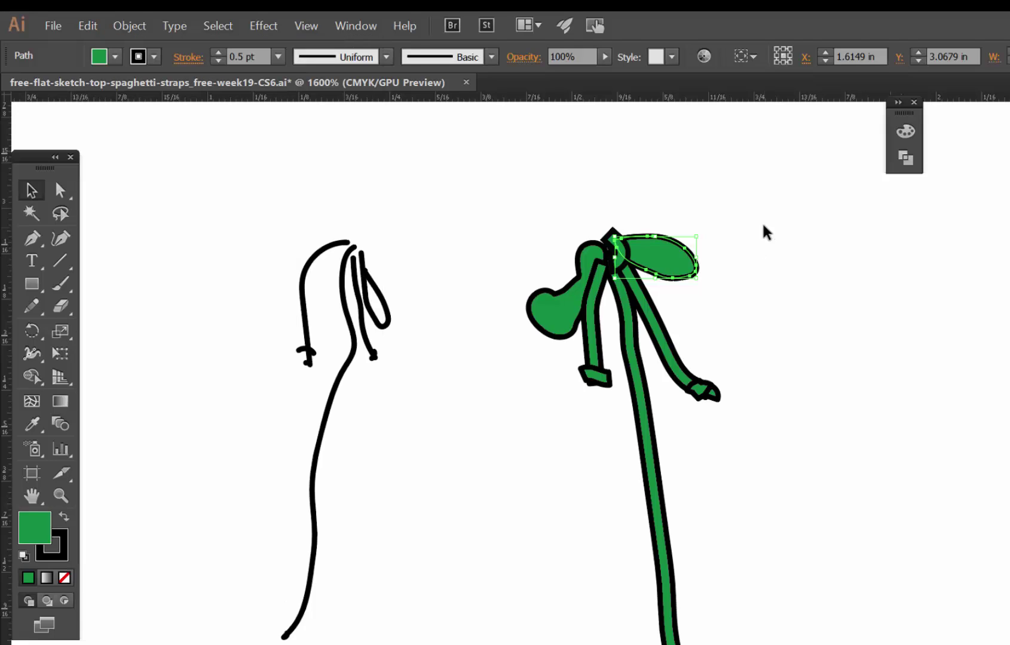
Step: Scale the pasted loop down about its centre so it sits inside the original loop, and select both loops
{"action": "left_click", "coordinate": [670, 269]}
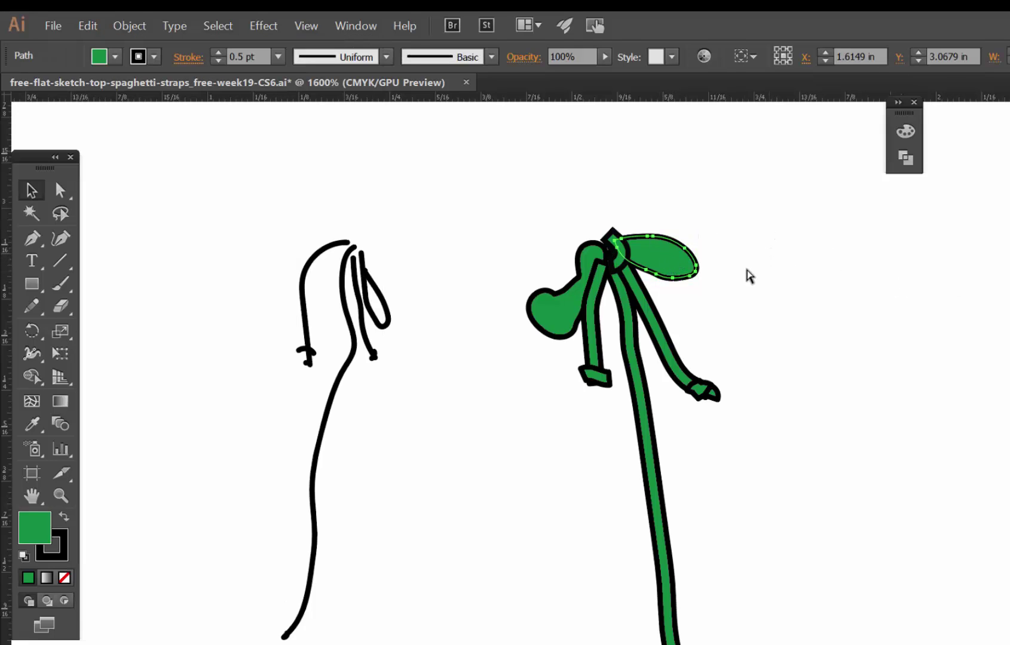
{"action": "key", "text": "ctrl+shift+b"}
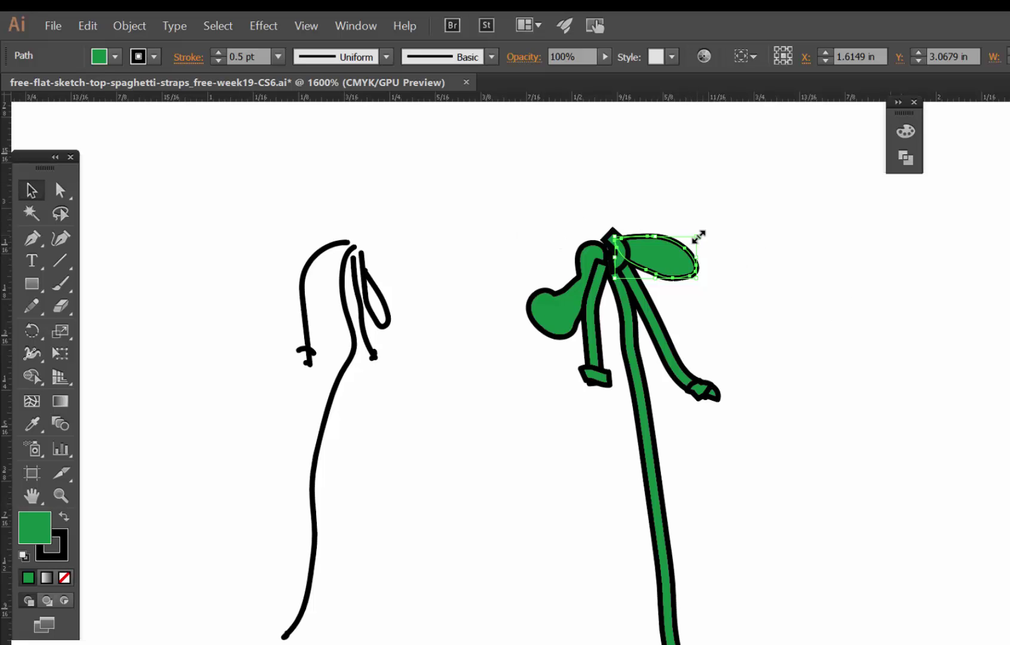
{"action": "left_click_drag", "start_coordinate": [699, 238], "coordinate": [695, 241]}
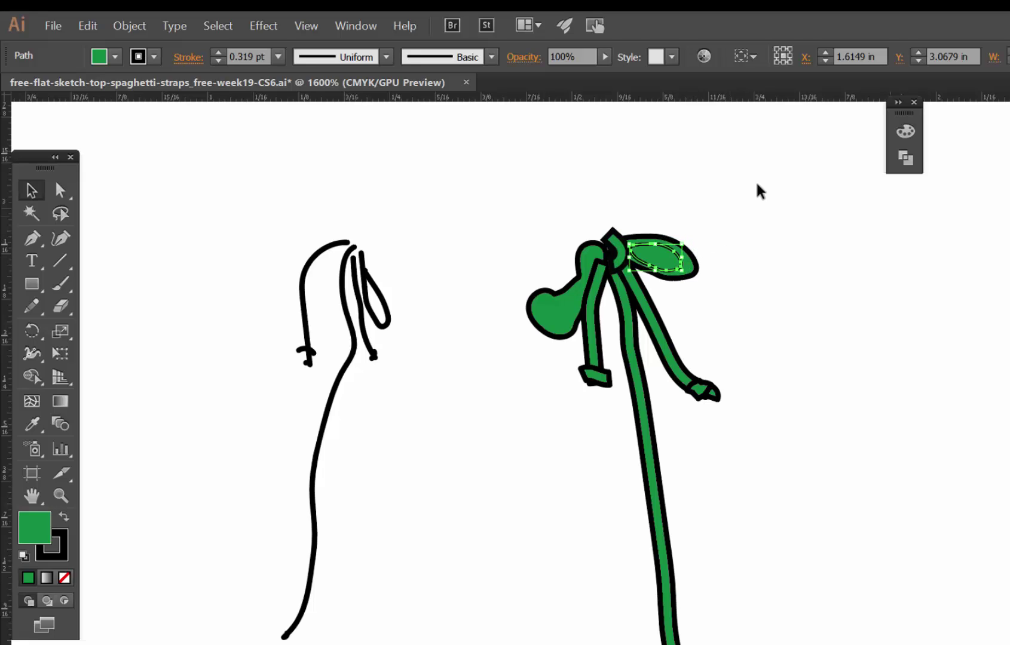
{"action": "left_click", "coordinate": [704, 232]}
{"action": "left_click_drag", "start_coordinate": [665, 294], "coordinate": [678, 269]}
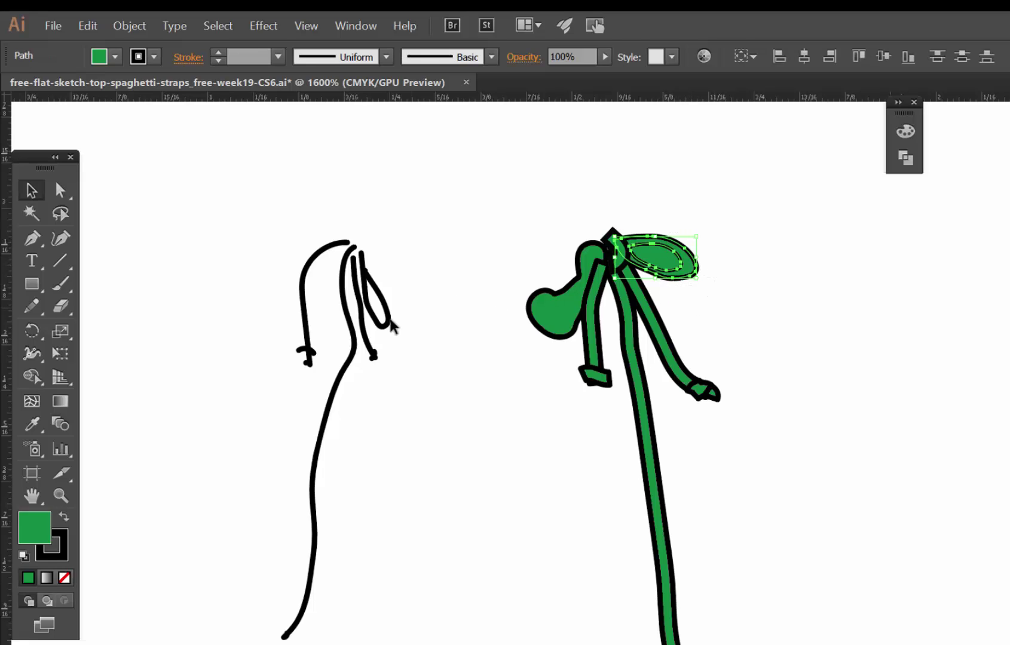
Step: Activate the Shape Builder tool for the two selected loops of the green bow
{"action": "left_click", "coordinate": [36, 384]}
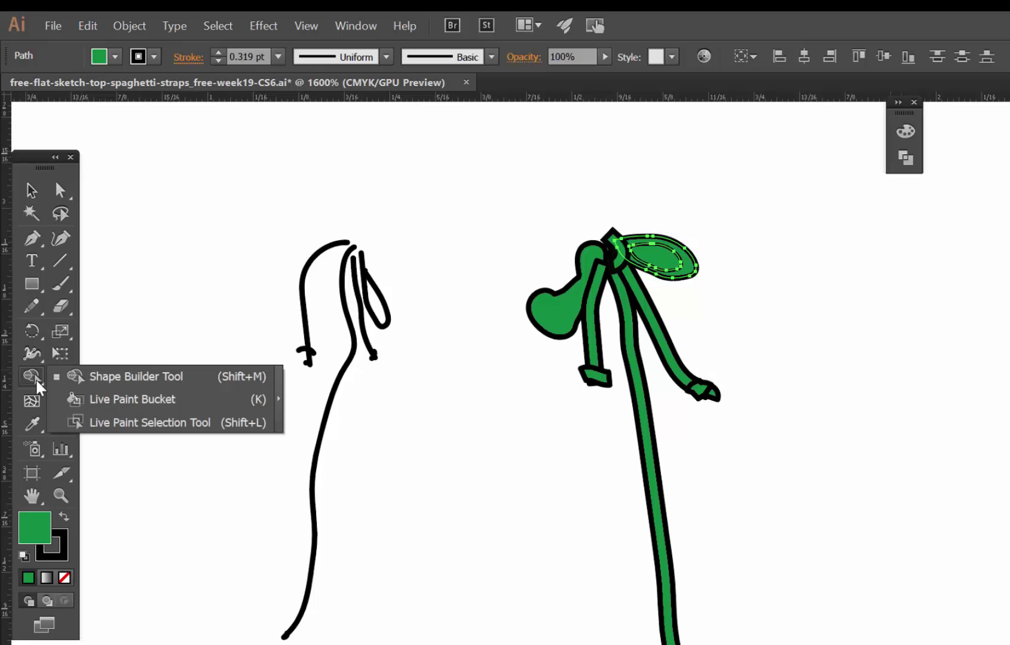
{"action": "left_click", "coordinate": [120, 378]}
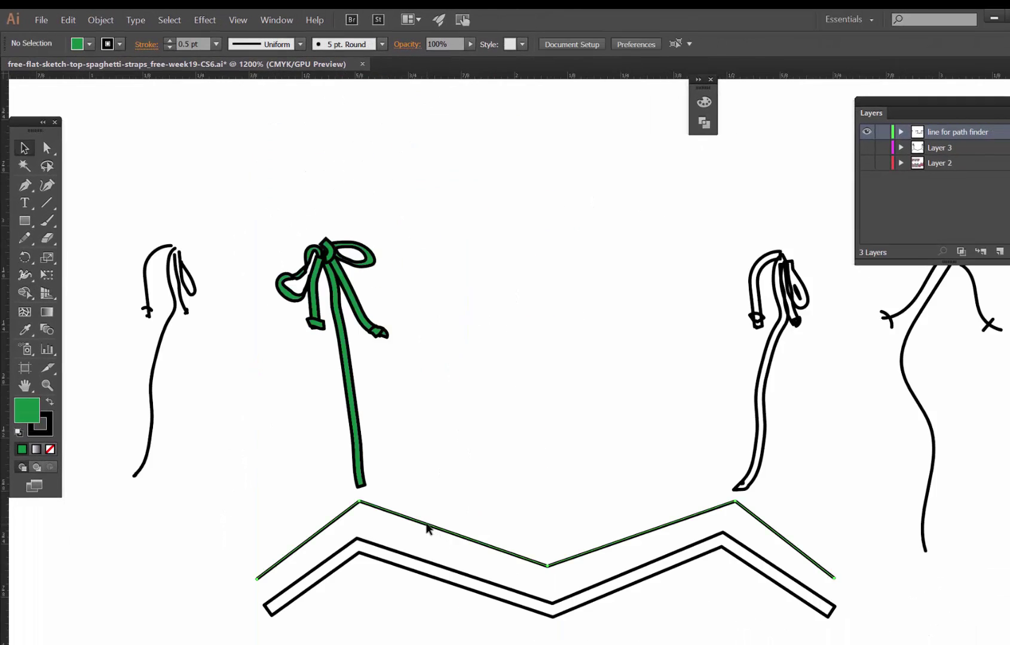
Step: Select the single zigzag neckline line and open Offset Path for it with the preview on
{"action": "left_click", "coordinate": [428, 528]}
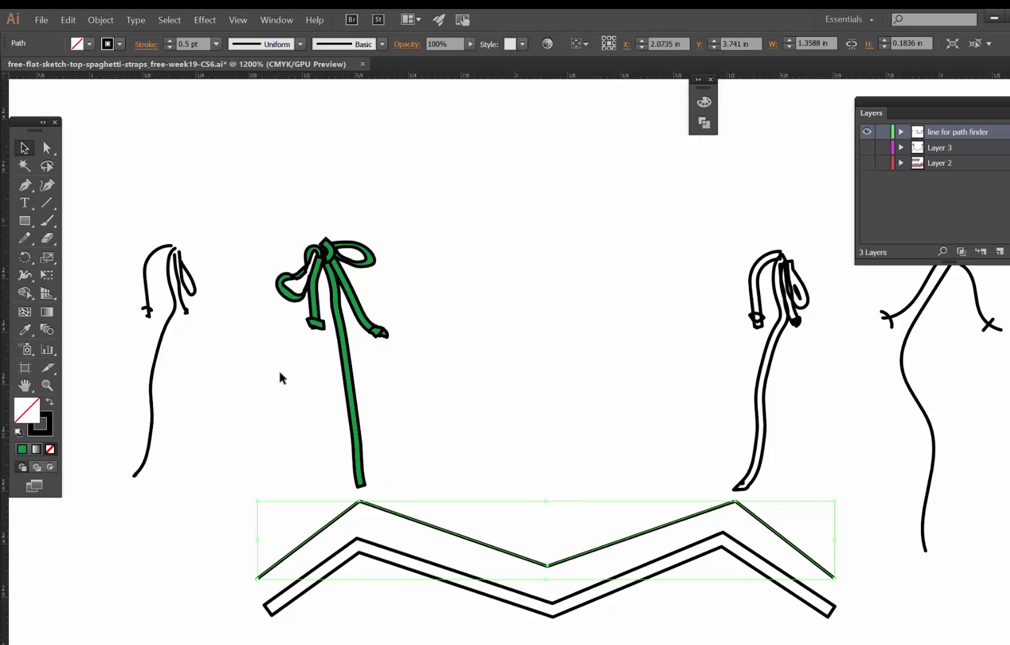
{"action": "left_click", "coordinate": [107, 18]}
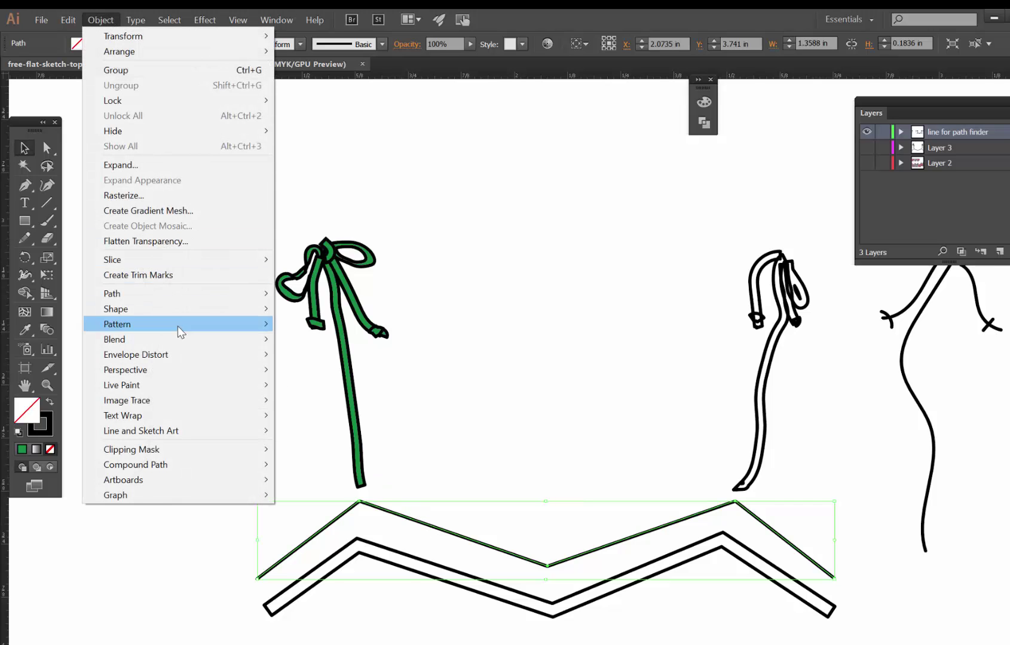
{"action": "mouse_move", "coordinate": [190, 295]}
{"action": "left_click", "coordinate": [295, 344]}
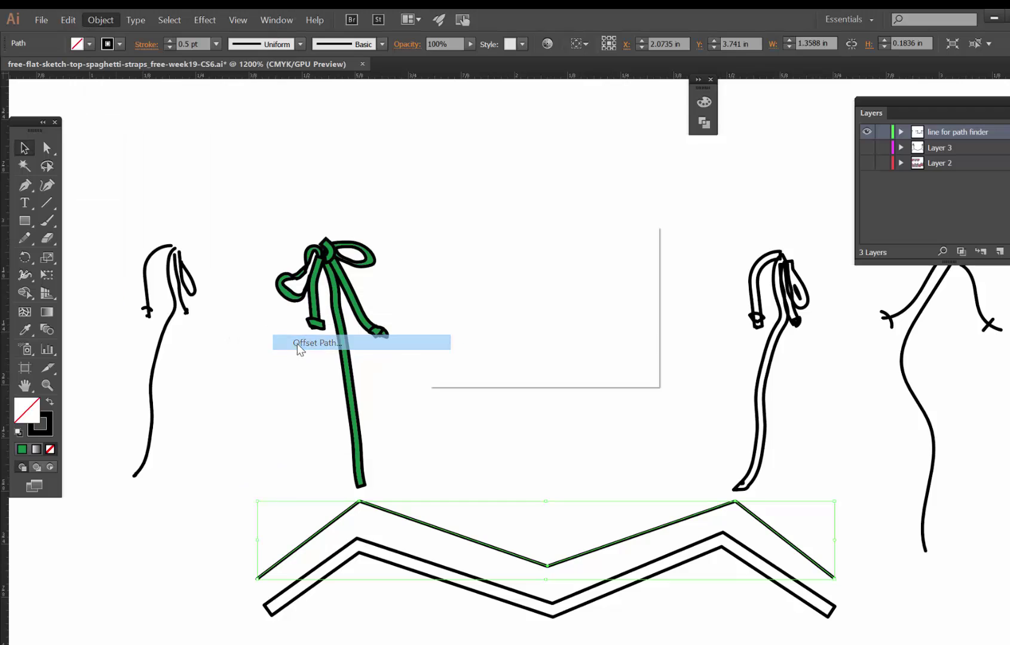
{"action": "left_click", "coordinate": [475, 353]}
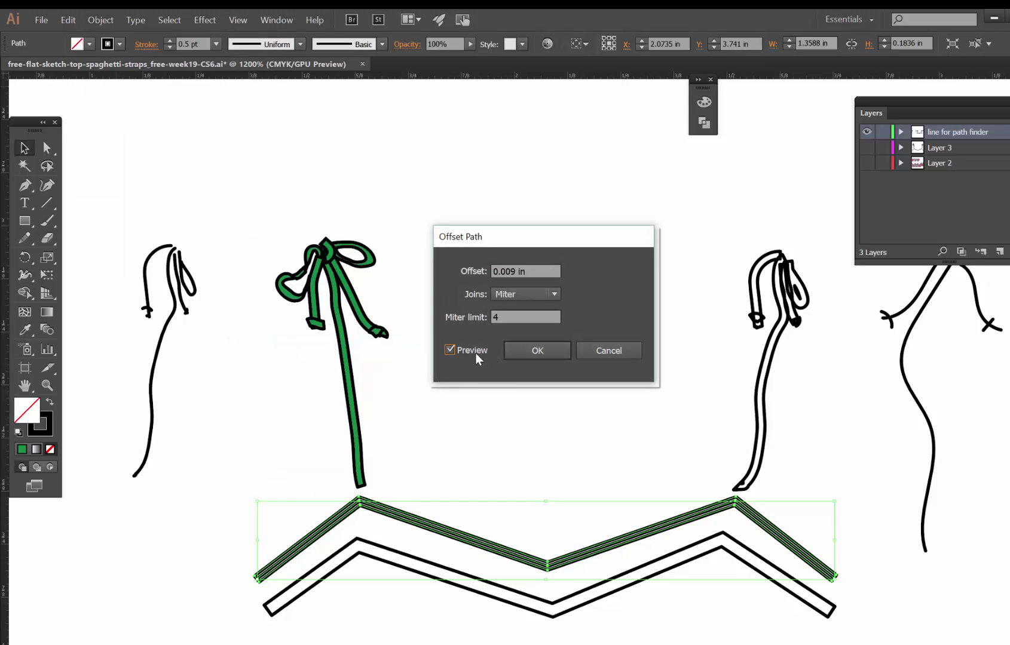
Step: Try offsets of 0.2 in and 0.02 in on the neckline line and preview each one
{"action": "left_click", "coordinate": [509, 272]}
{"action": "key", "text": "BackSpace"}
{"action": "type", "text": "2"}
{"action": "left_click", "coordinate": [477, 348]}
{"action": "left_click", "coordinate": [478, 347]}
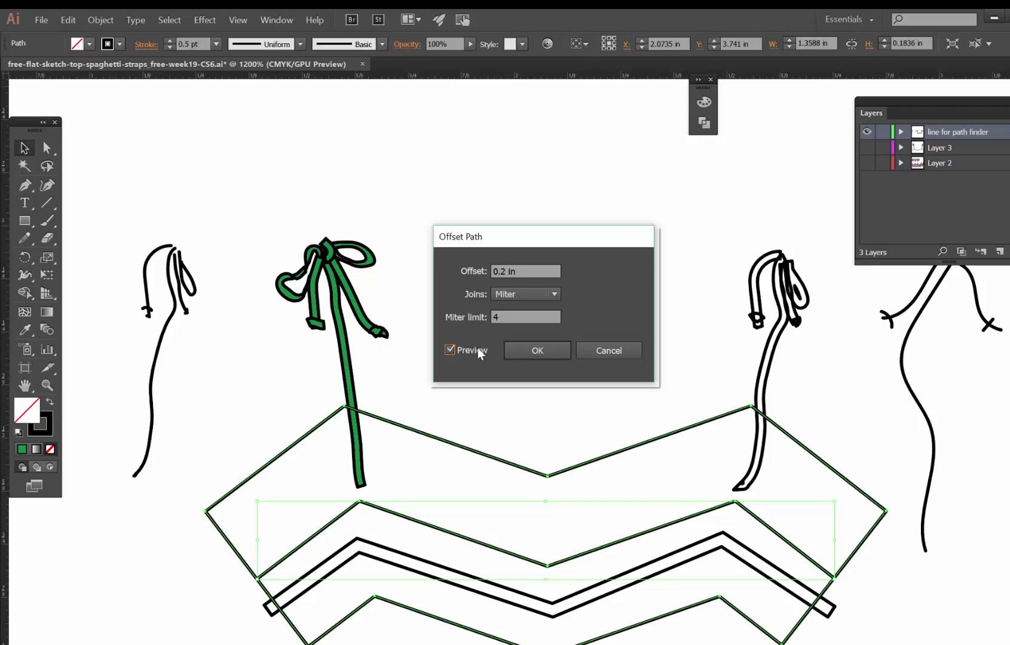
{"action": "left_click", "coordinate": [477, 348]}
{"action": "left_click", "coordinate": [501, 270]}
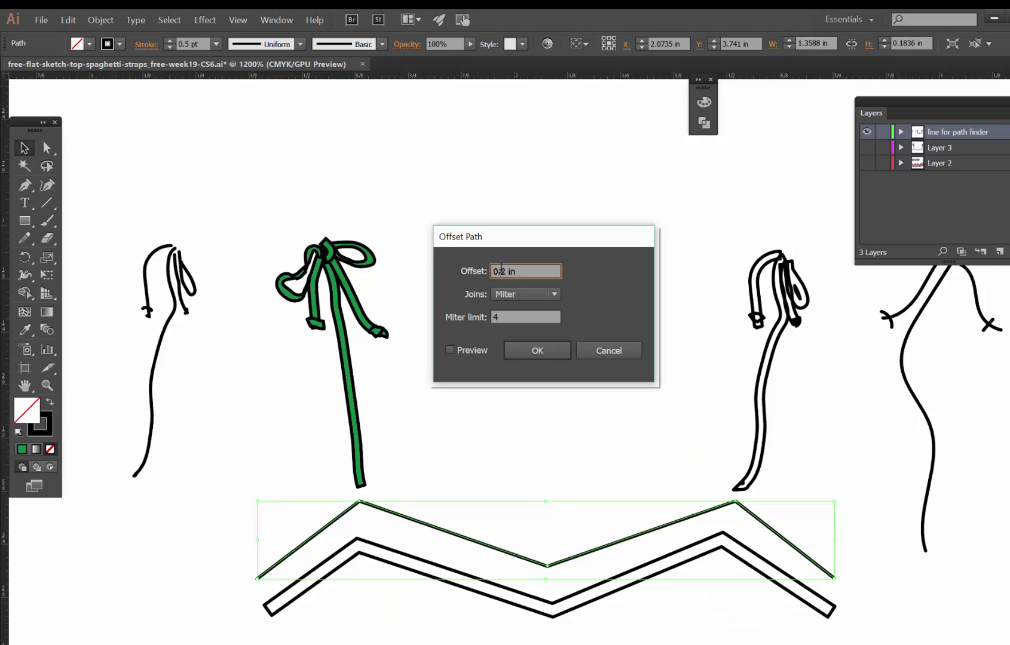
{"action": "type", "text": "0"}
{"action": "left_click", "coordinate": [475, 349]}
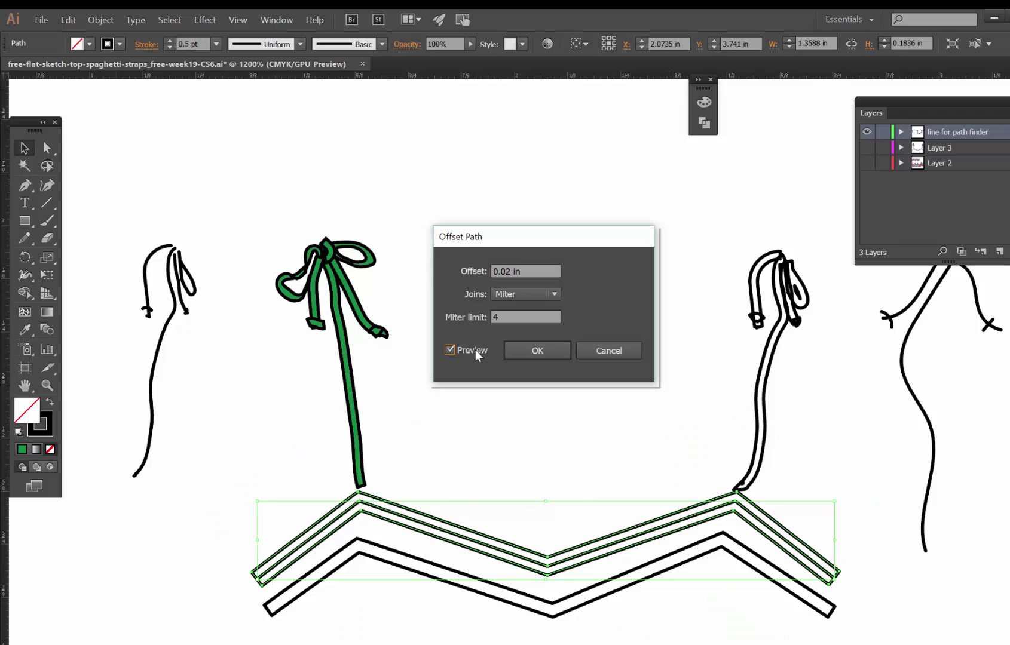
Step: Set the neckline offset to 0.09 in, preview it and apply the offset
{"action": "left_click", "coordinate": [509, 271]}
{"action": "type", "text": "9"}
{"action": "left_click", "coordinate": [477, 352]}
{"action": "left_click", "coordinate": [478, 351]}
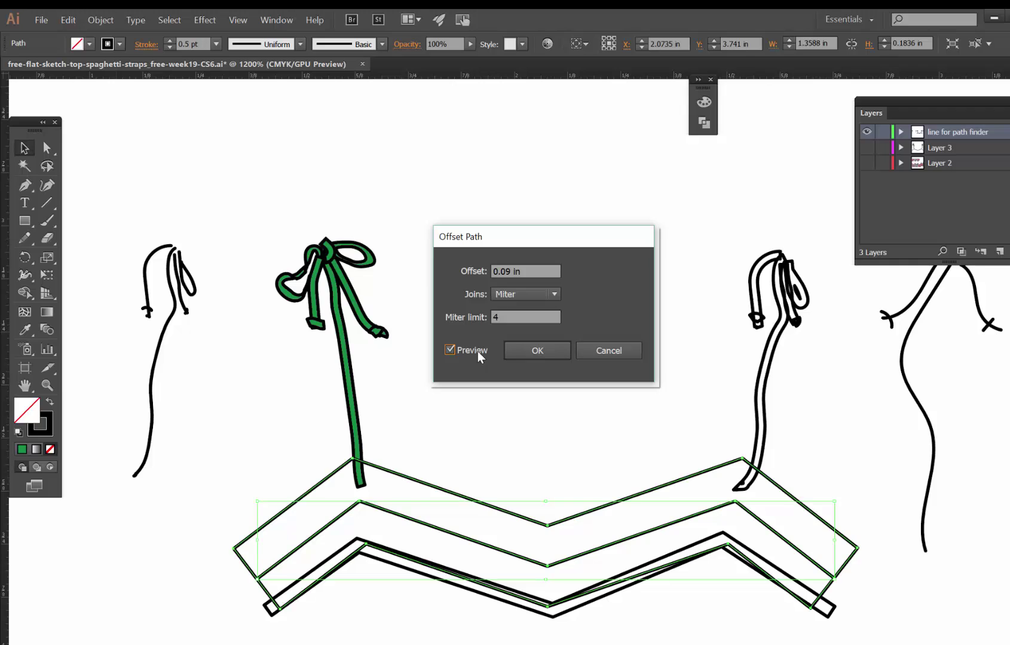
{"action": "left_click", "coordinate": [530, 350]}
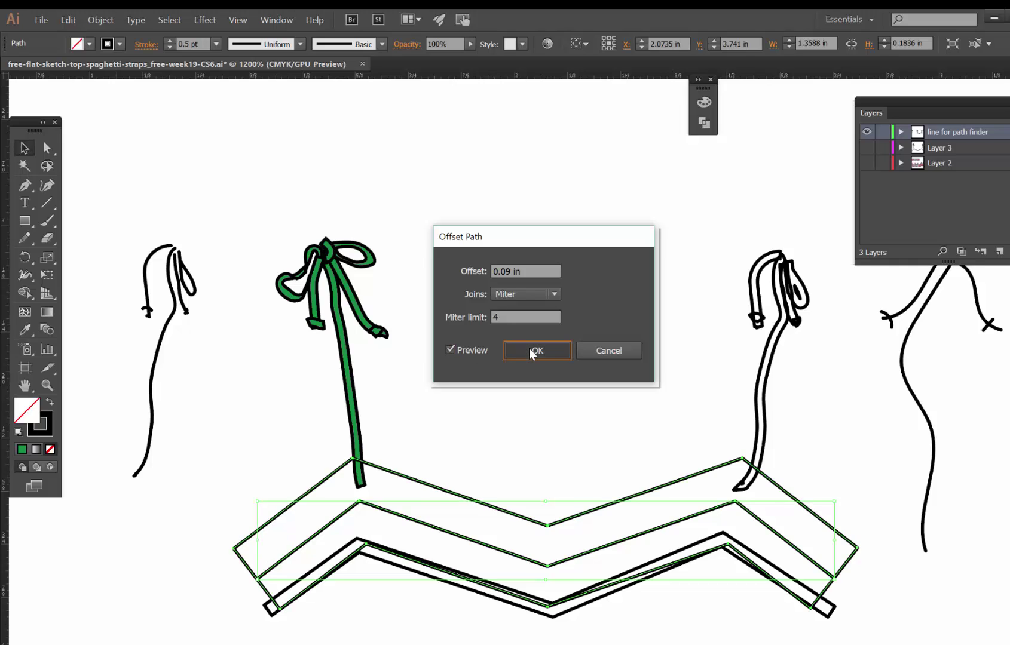
Step: Move the offset outline's two lower end corners and lower centre point onto the bottom edge of the existing narrow neckline strip, then deselect
{"action": "left_click", "coordinate": [50, 150]}
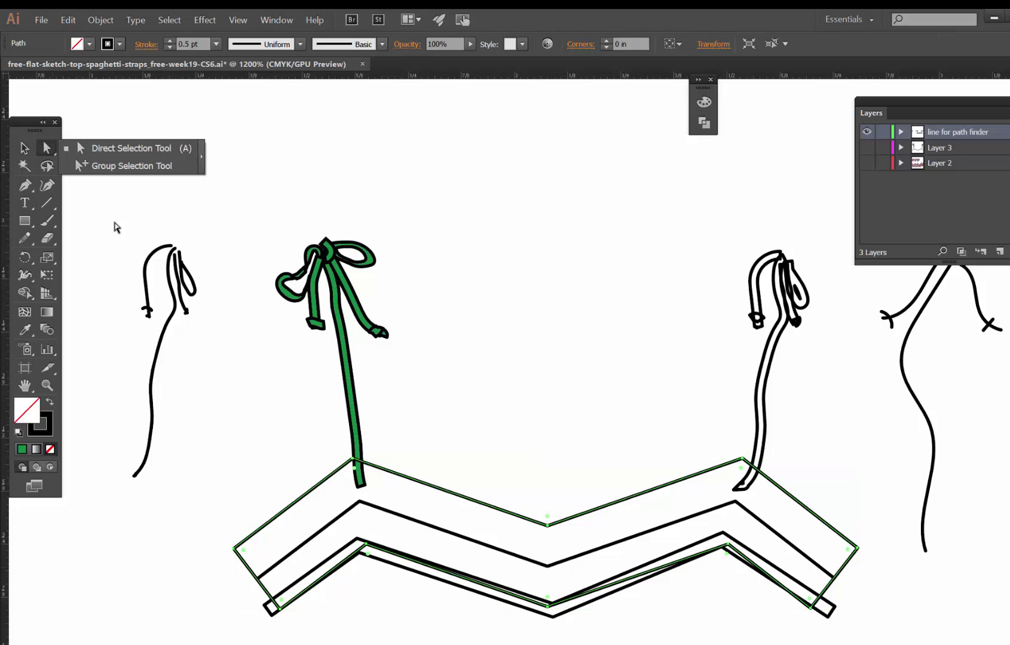
{"action": "left_click", "coordinate": [285, 616]}
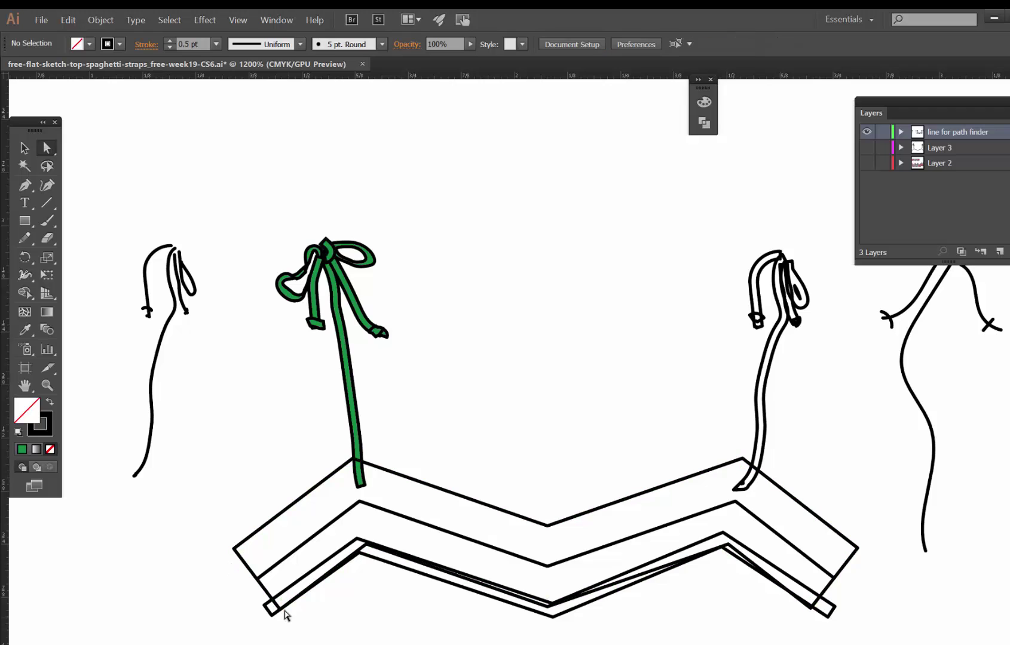
{"action": "left_click", "coordinate": [278, 612]}
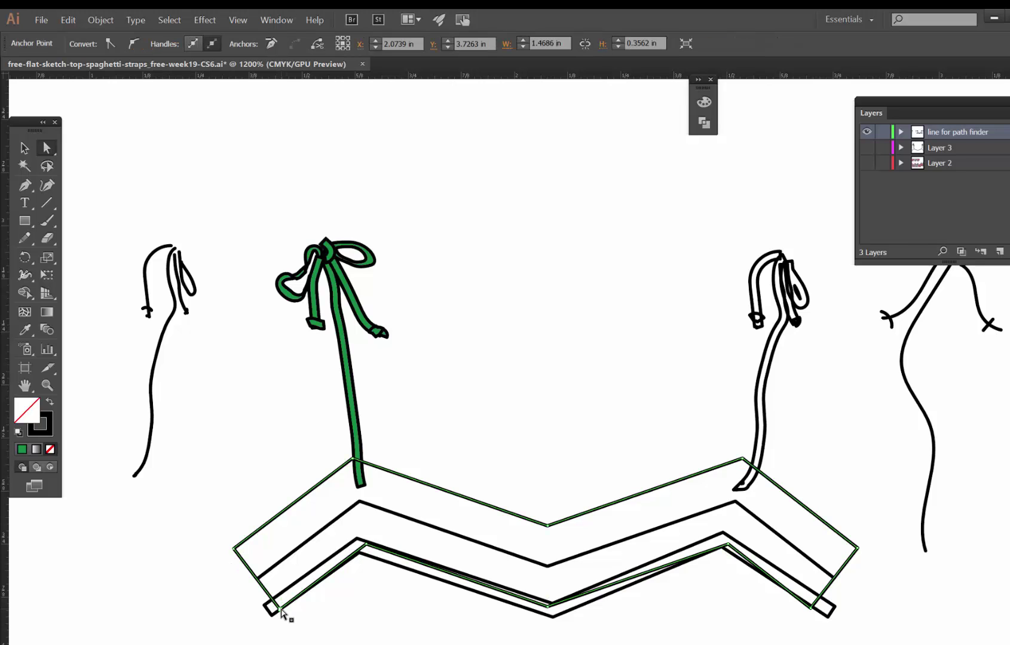
{"action": "left_click", "coordinate": [272, 618]}
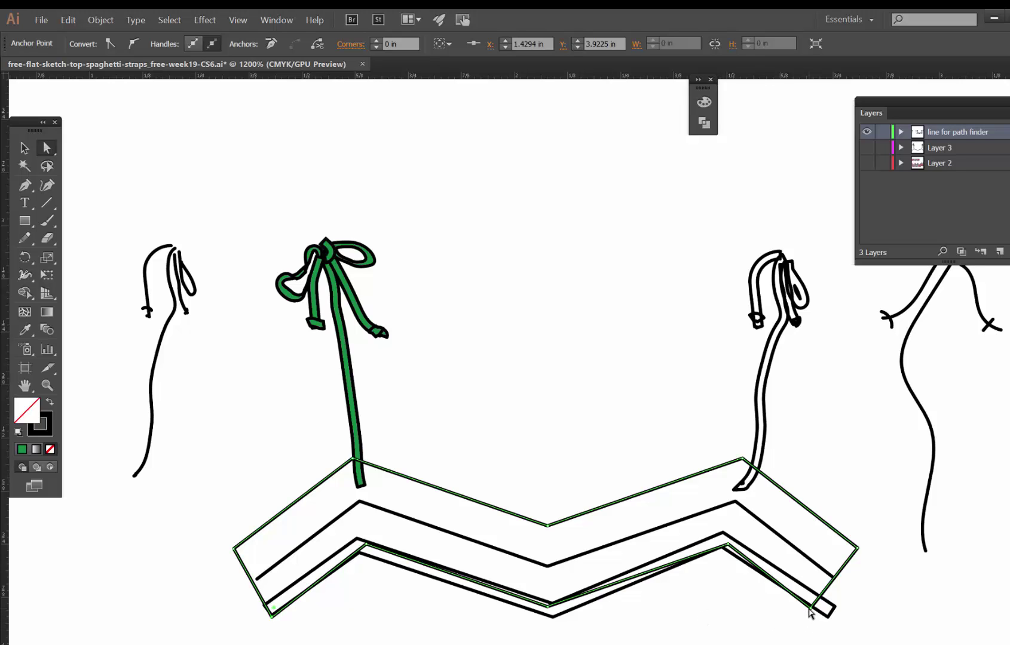
{"action": "left_click", "coordinate": [551, 621]}
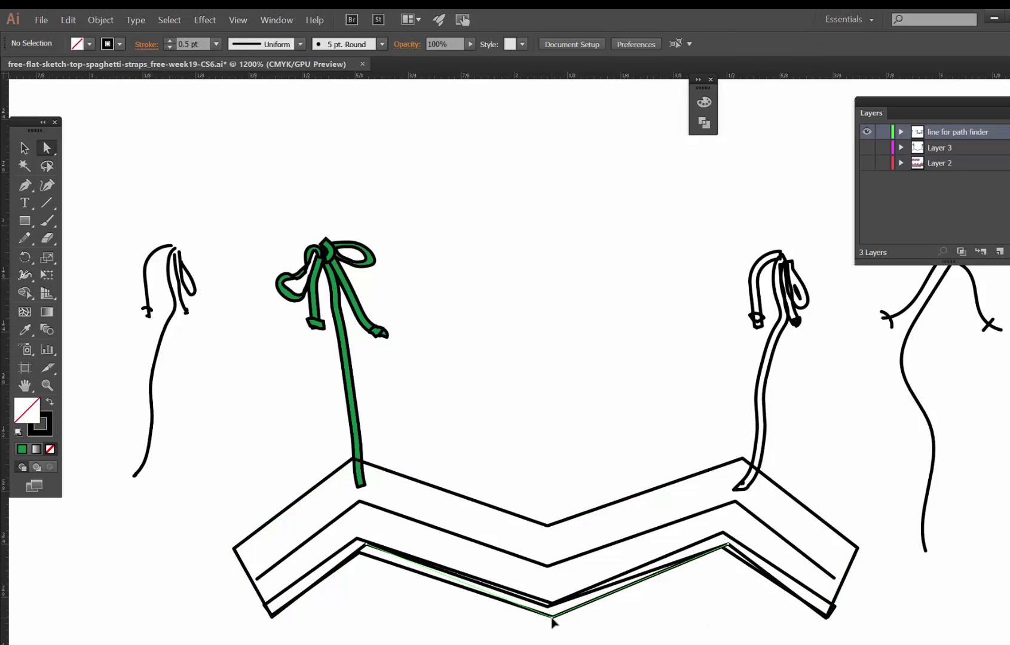
{"action": "left_click", "coordinate": [551, 622]}
{"action": "left_click", "coordinate": [634, 635]}
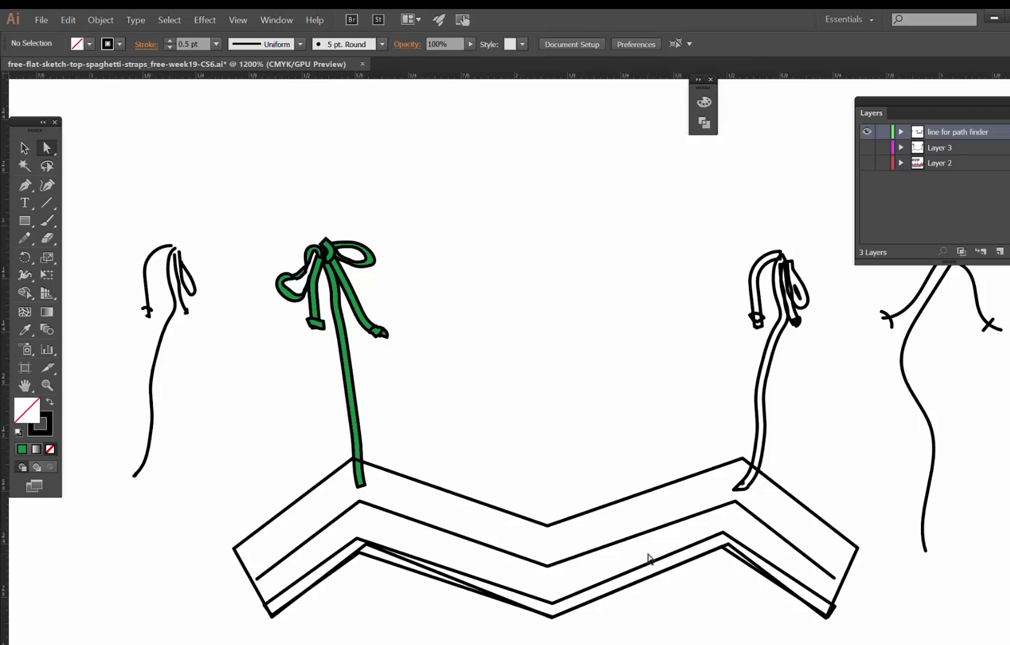